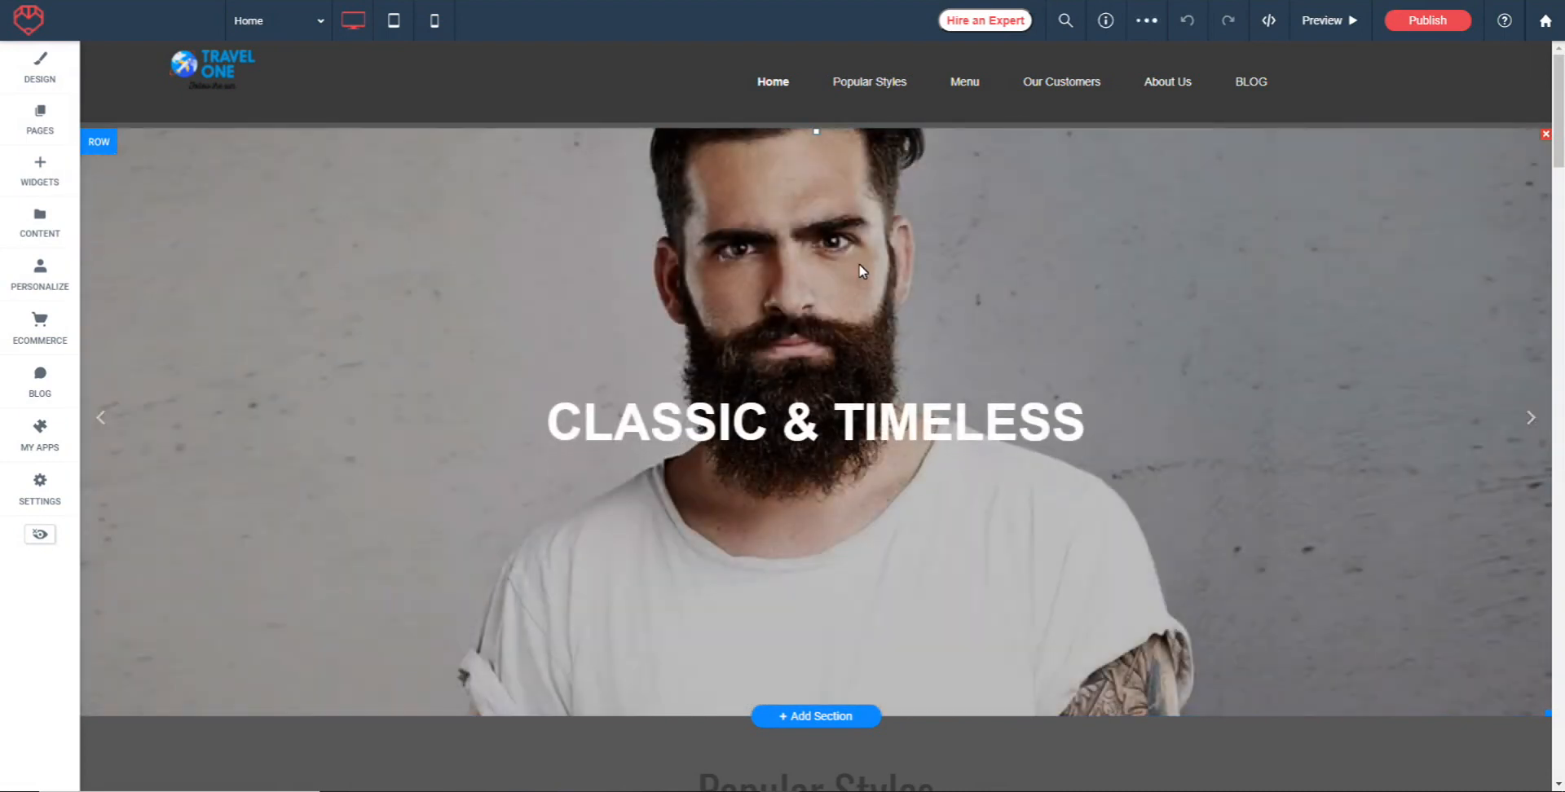
# - Add a Business Hours widget from the business widgets directly below the contact details in the Home page's footer area
pyautogui.scroll(-10, 1443, 273)
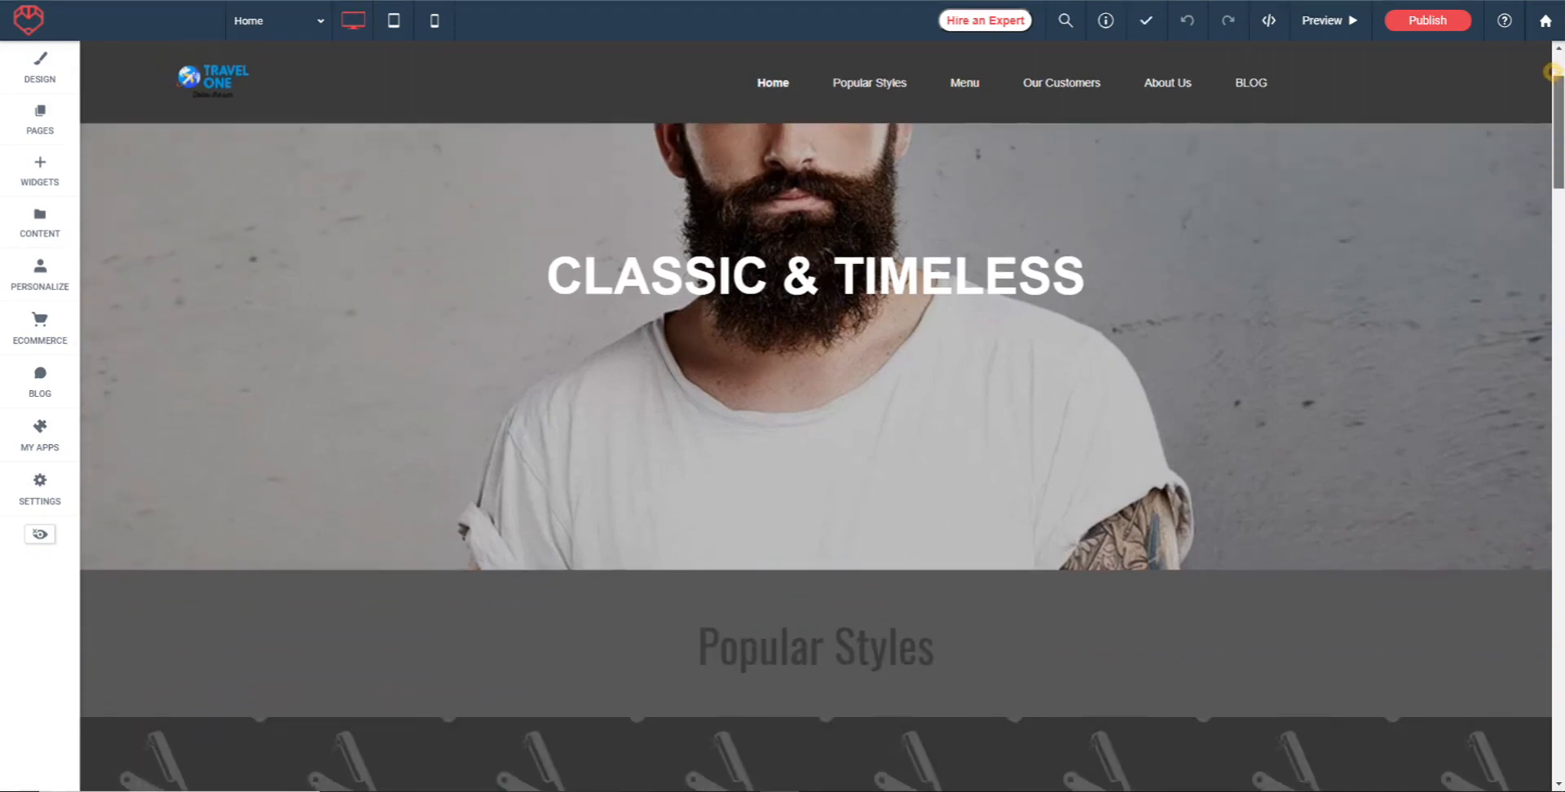
pyautogui.scroll(-14, 816, 457)
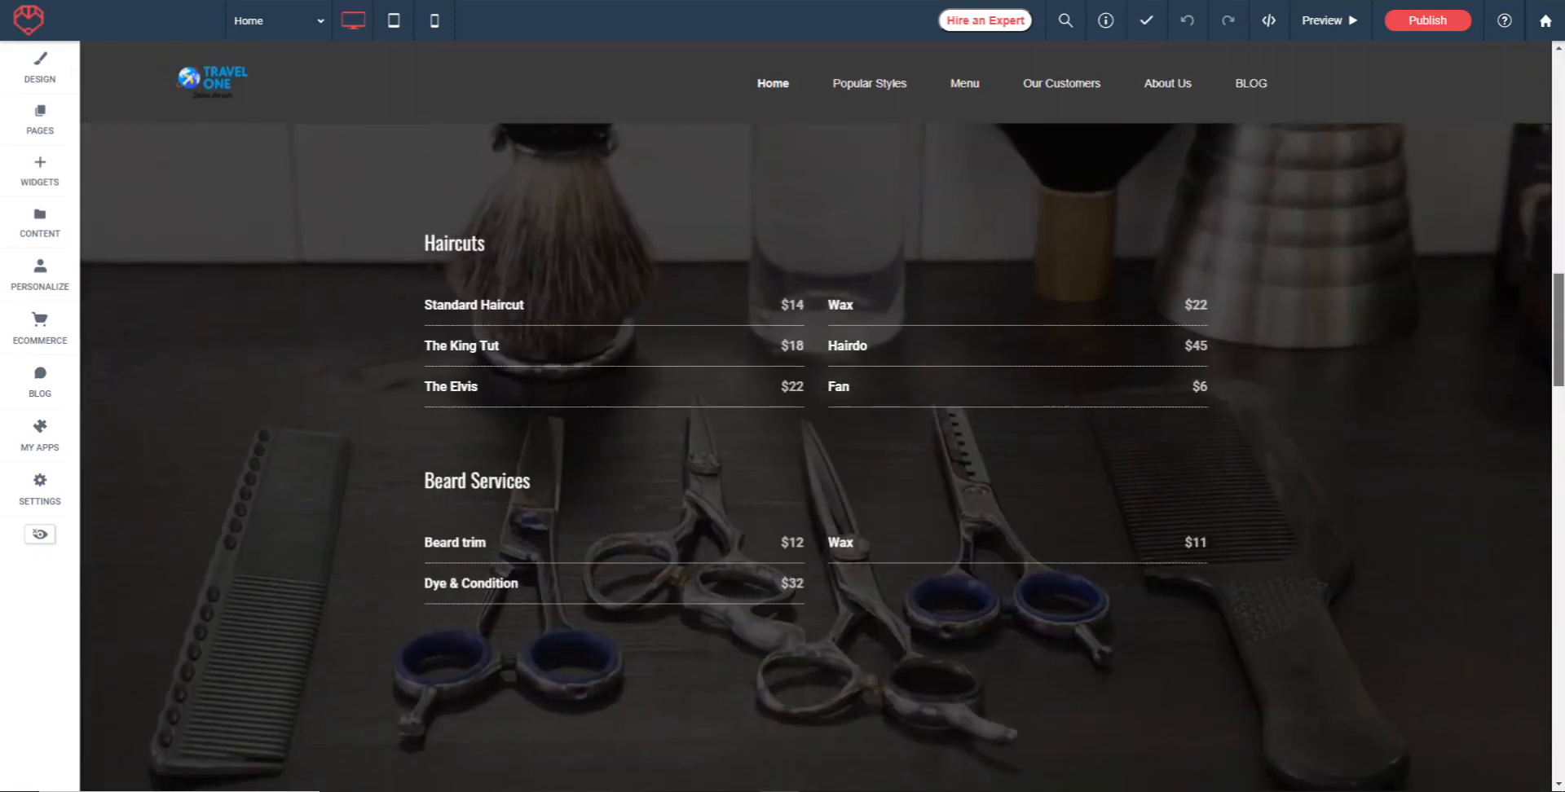
pyautogui.scroll(-12, 815, 457)
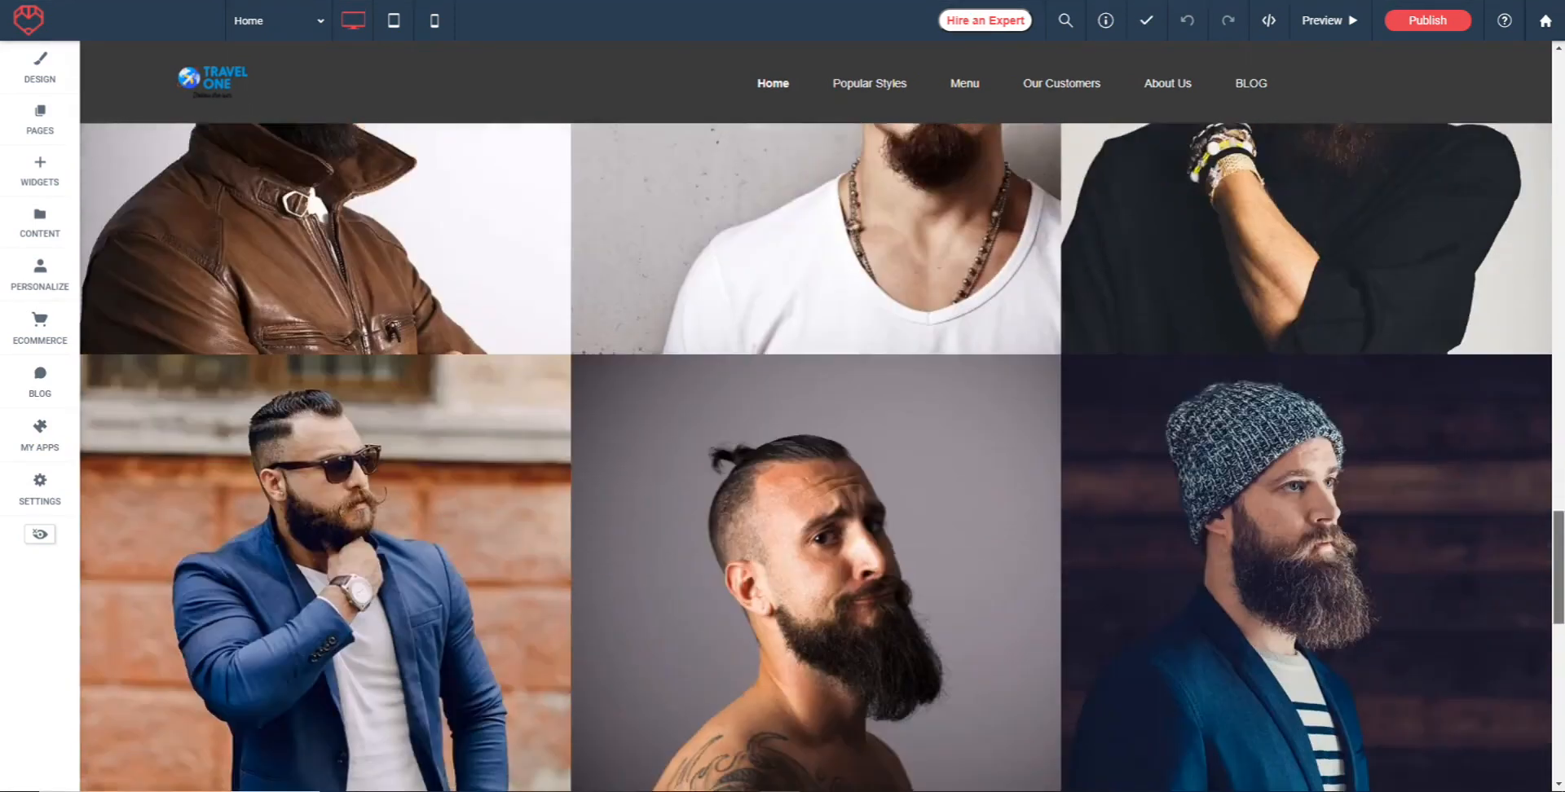
pyautogui.scroll(-4, 1435, 419)
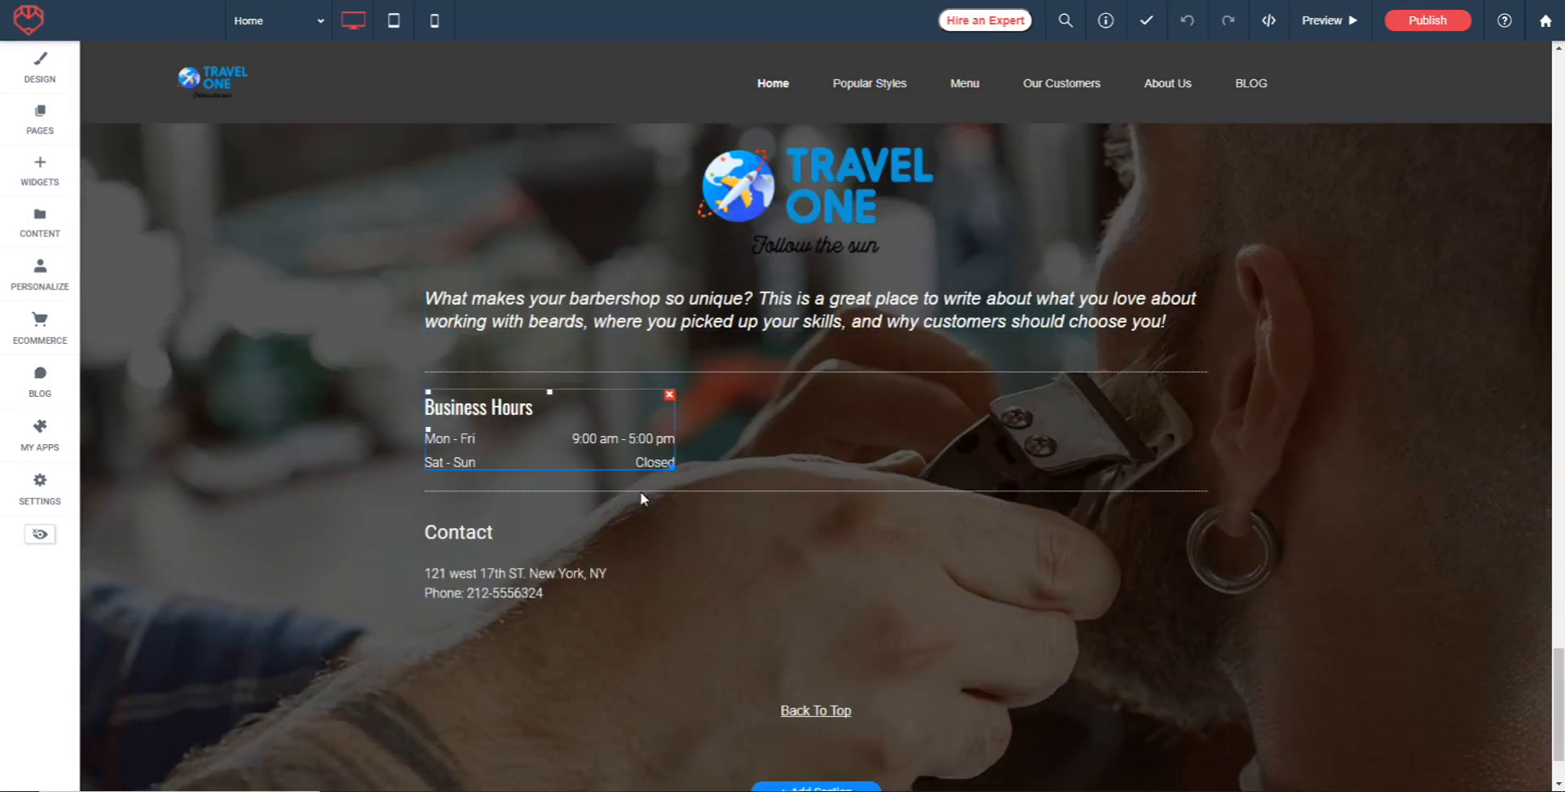
pyautogui.scroll(-1, 835, 465)
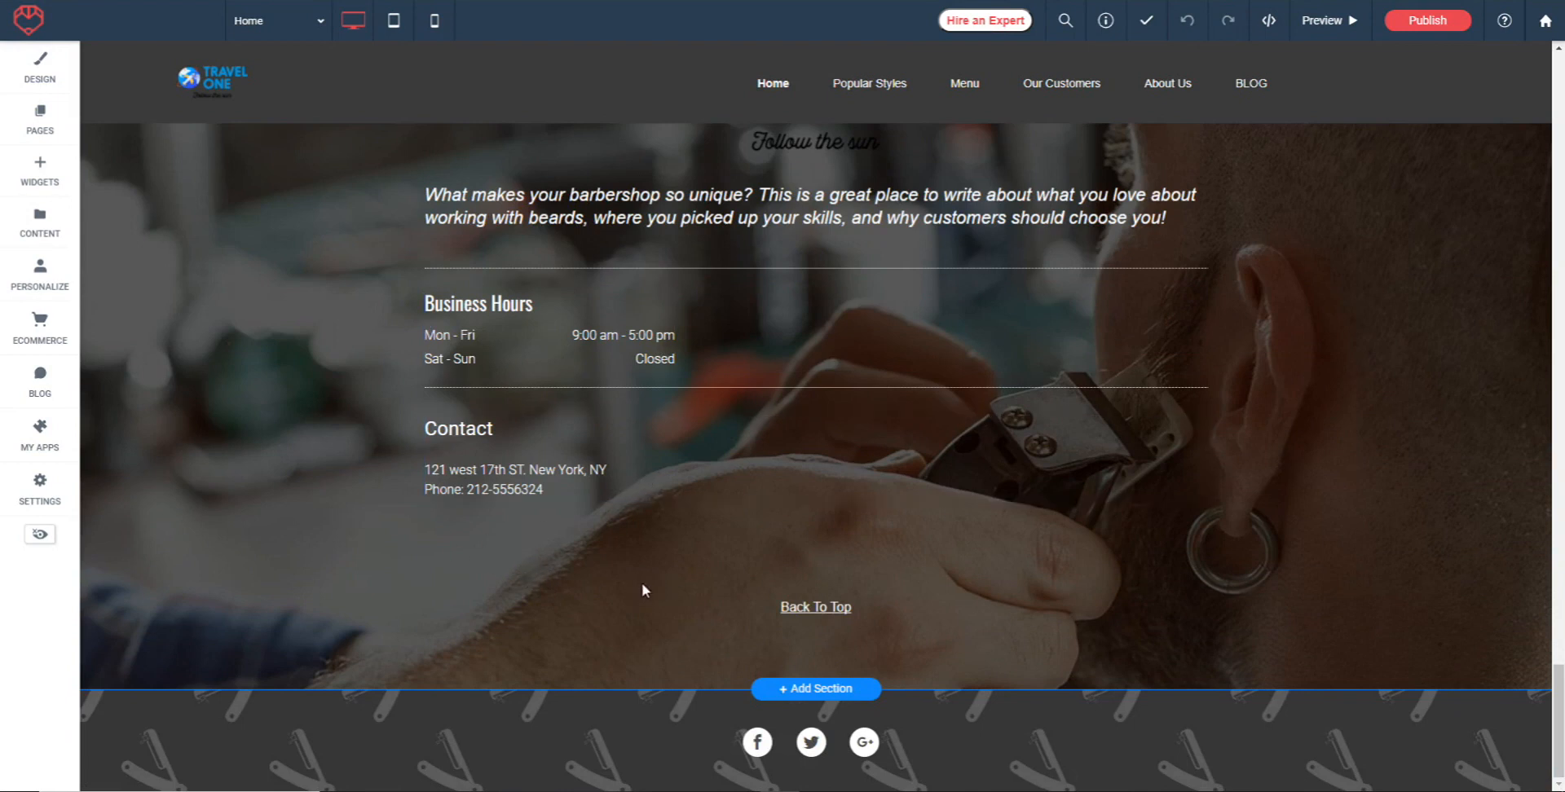
pyautogui.click(39, 169)
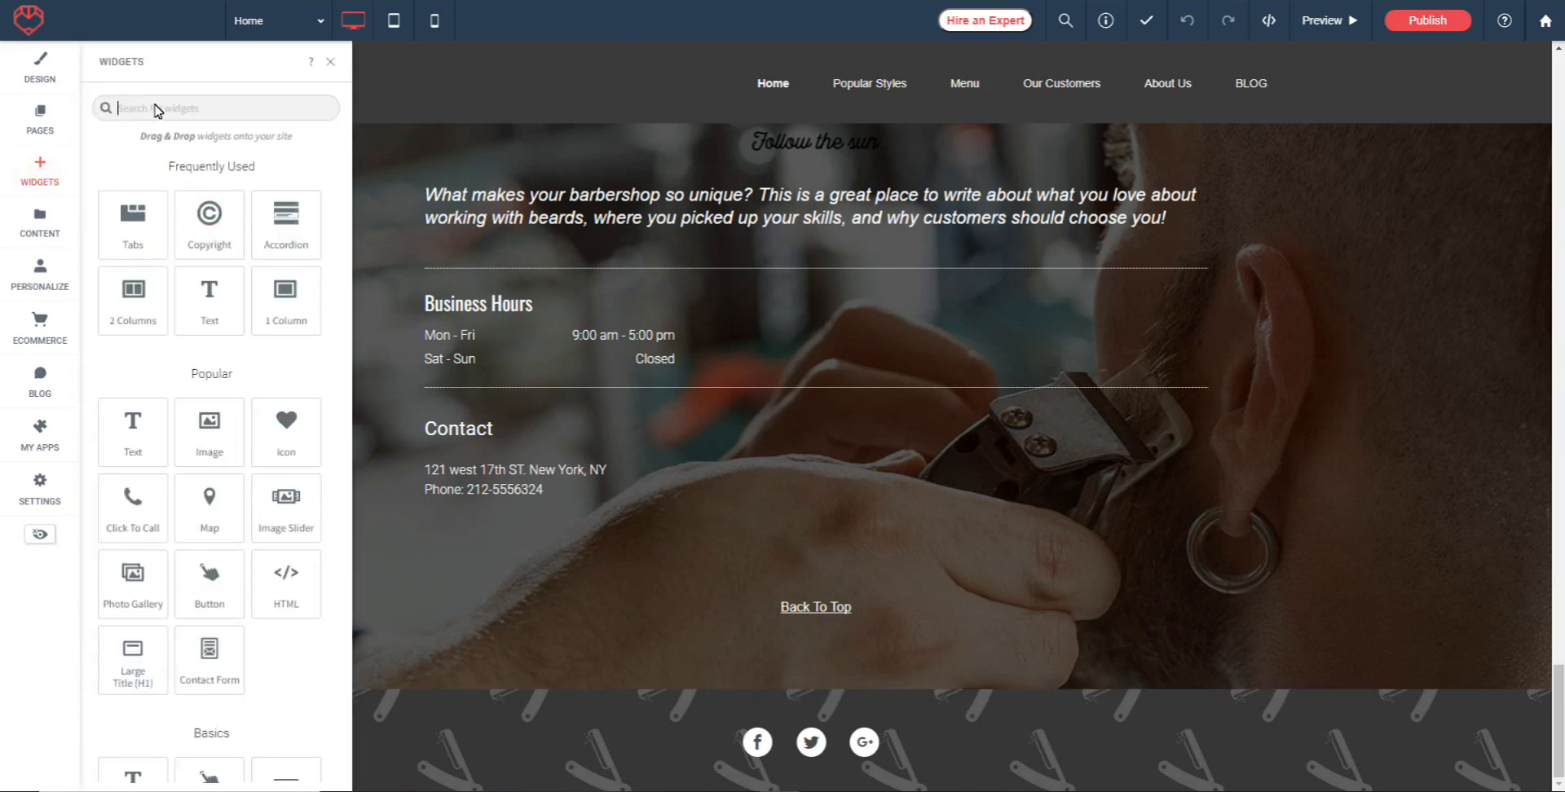
pyautogui.scroll(-4, 179, 326)
pyautogui.scroll(-3, 179, 314)
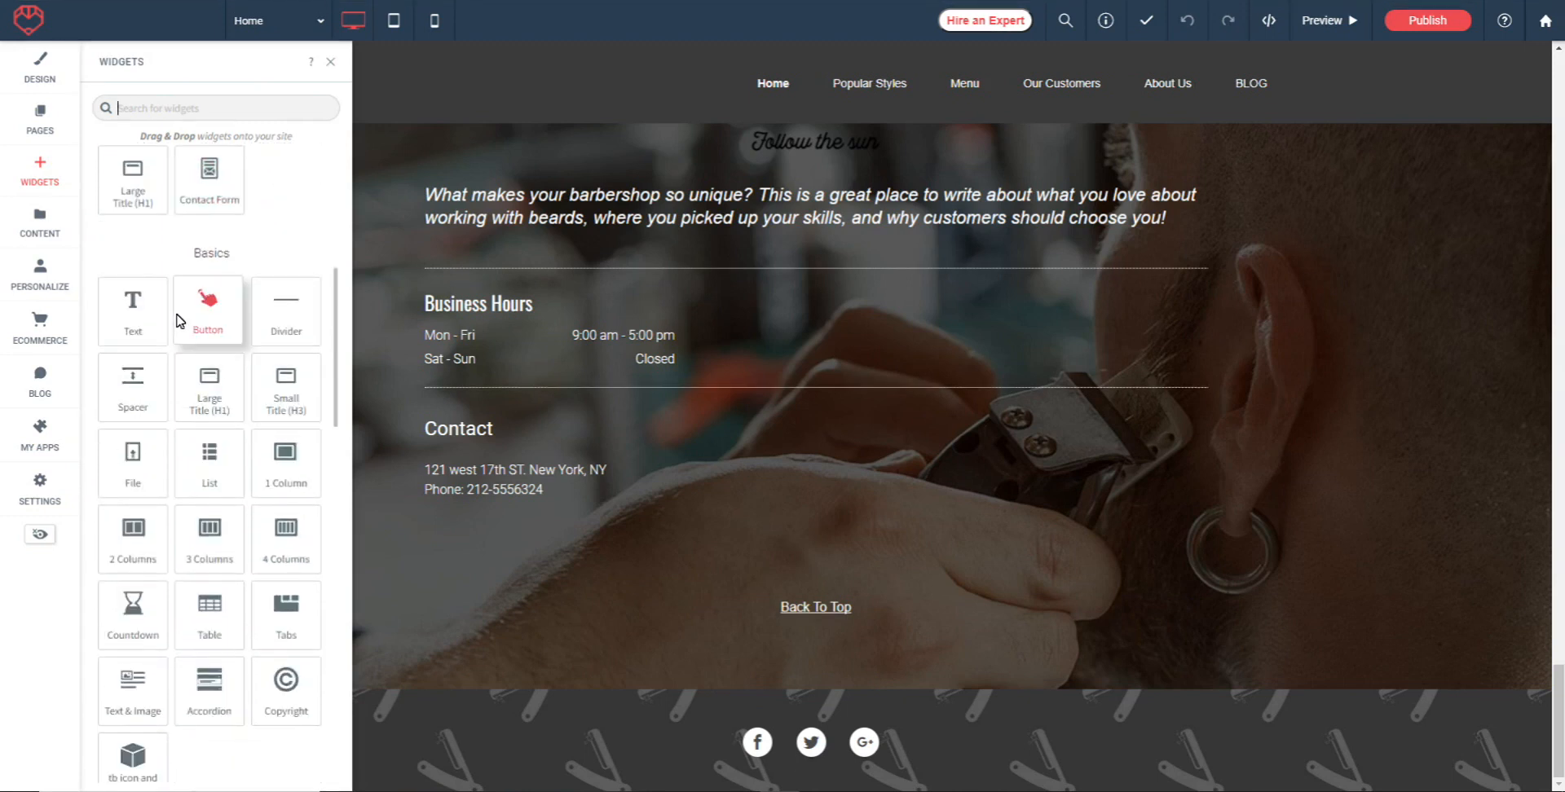
pyautogui.scroll(-8, 179, 322)
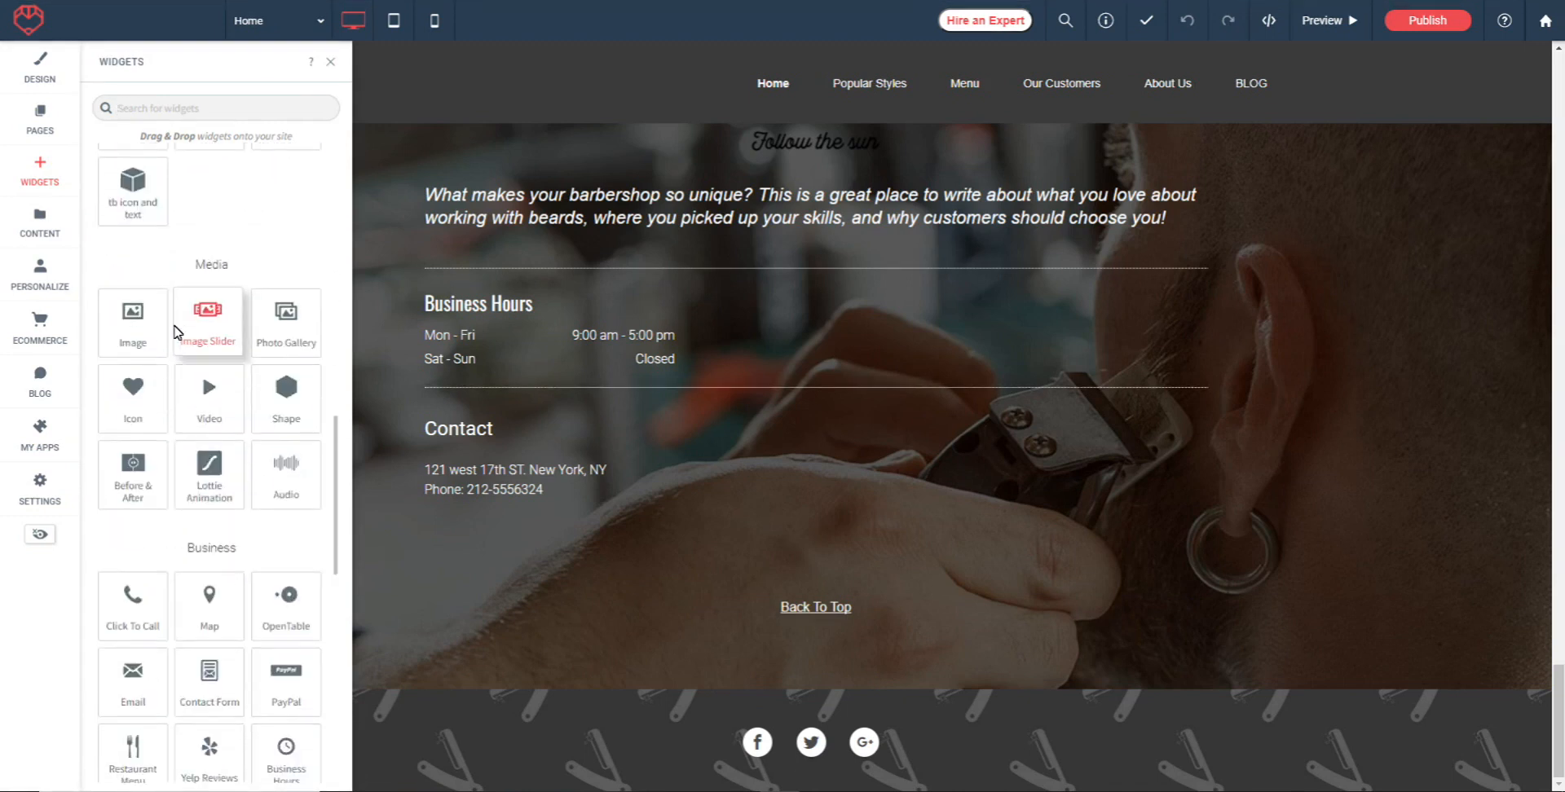
pyautogui.scroll(-3, 175, 332)
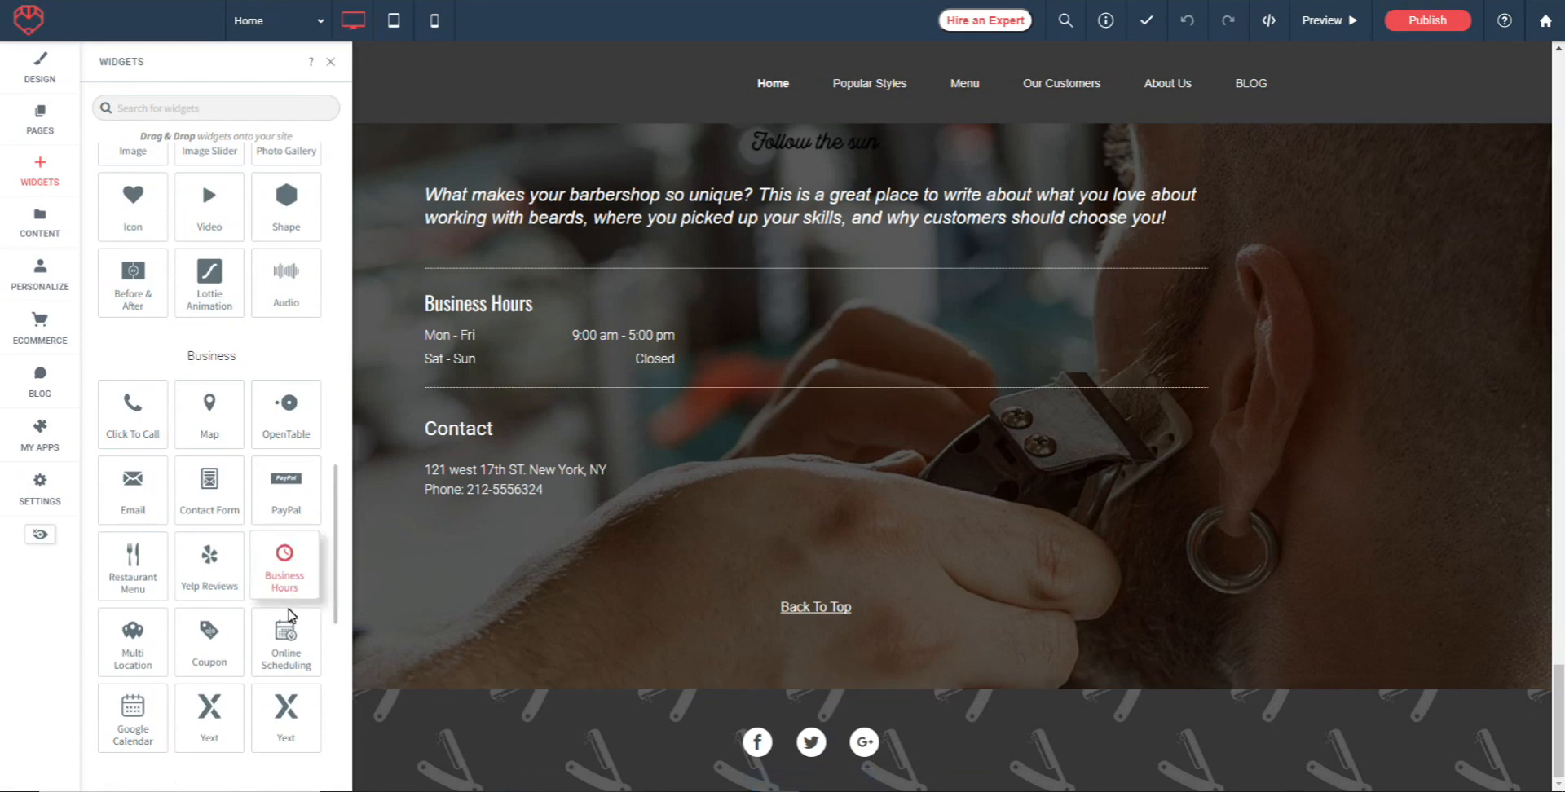
pyautogui.moveTo(289, 577); pyautogui.dragTo(840, 560)
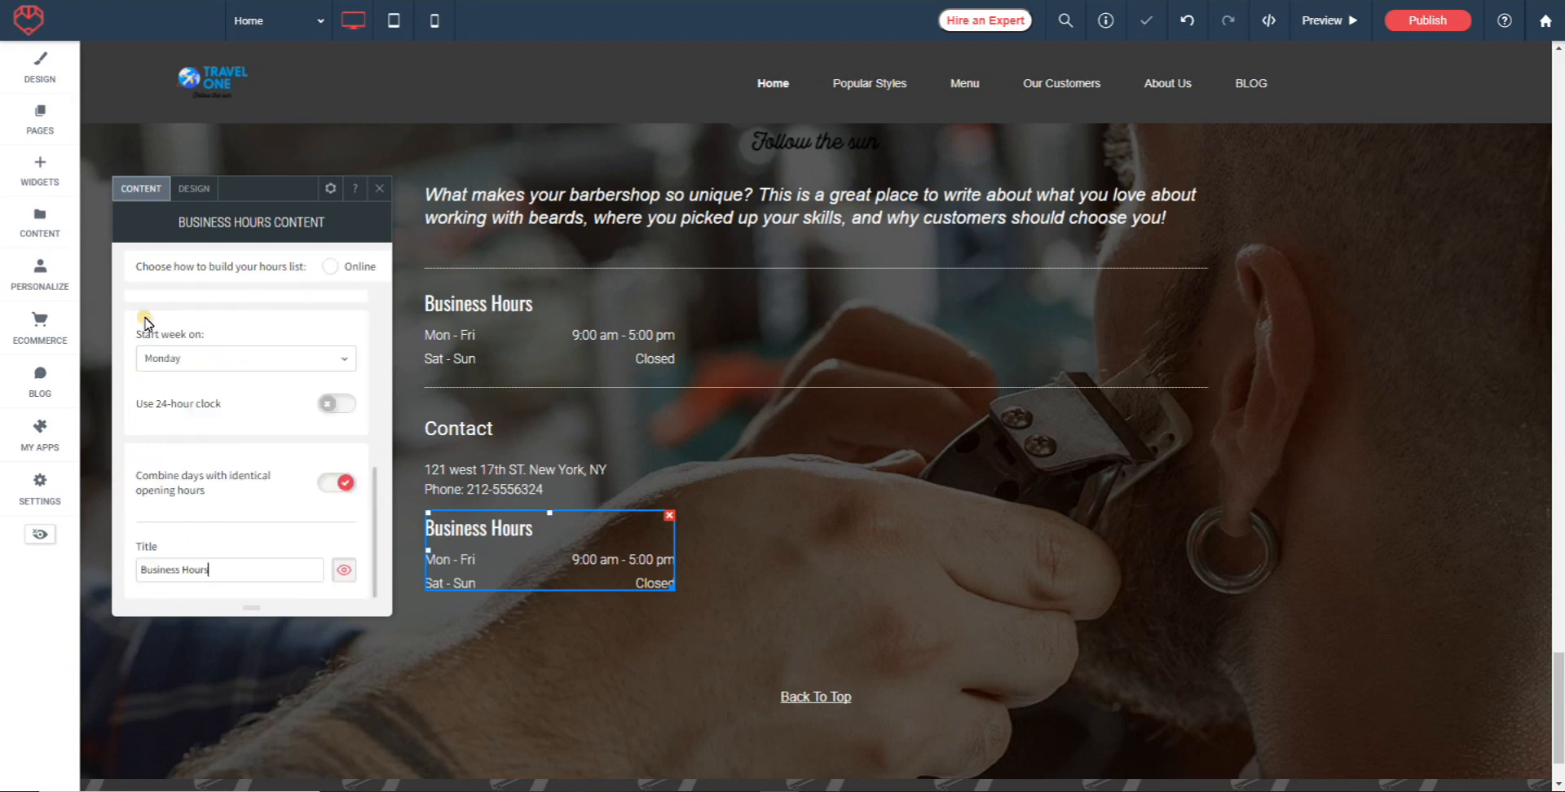
# - Choose Monday as the start of the week for the new business hours list
pyautogui.click(144, 320)
pyautogui.click(340, 363)
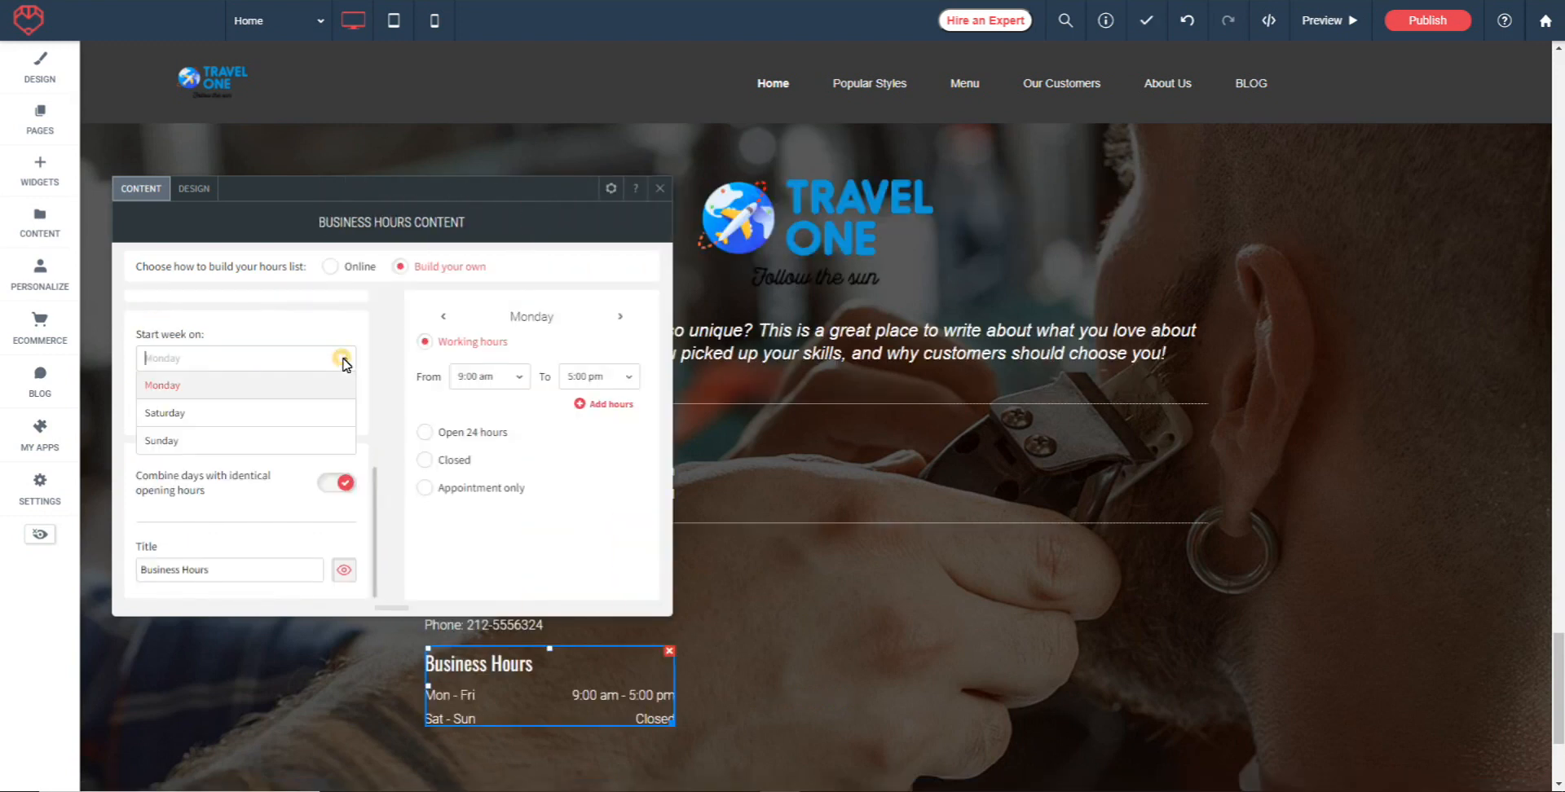
pyautogui.click(211, 389)
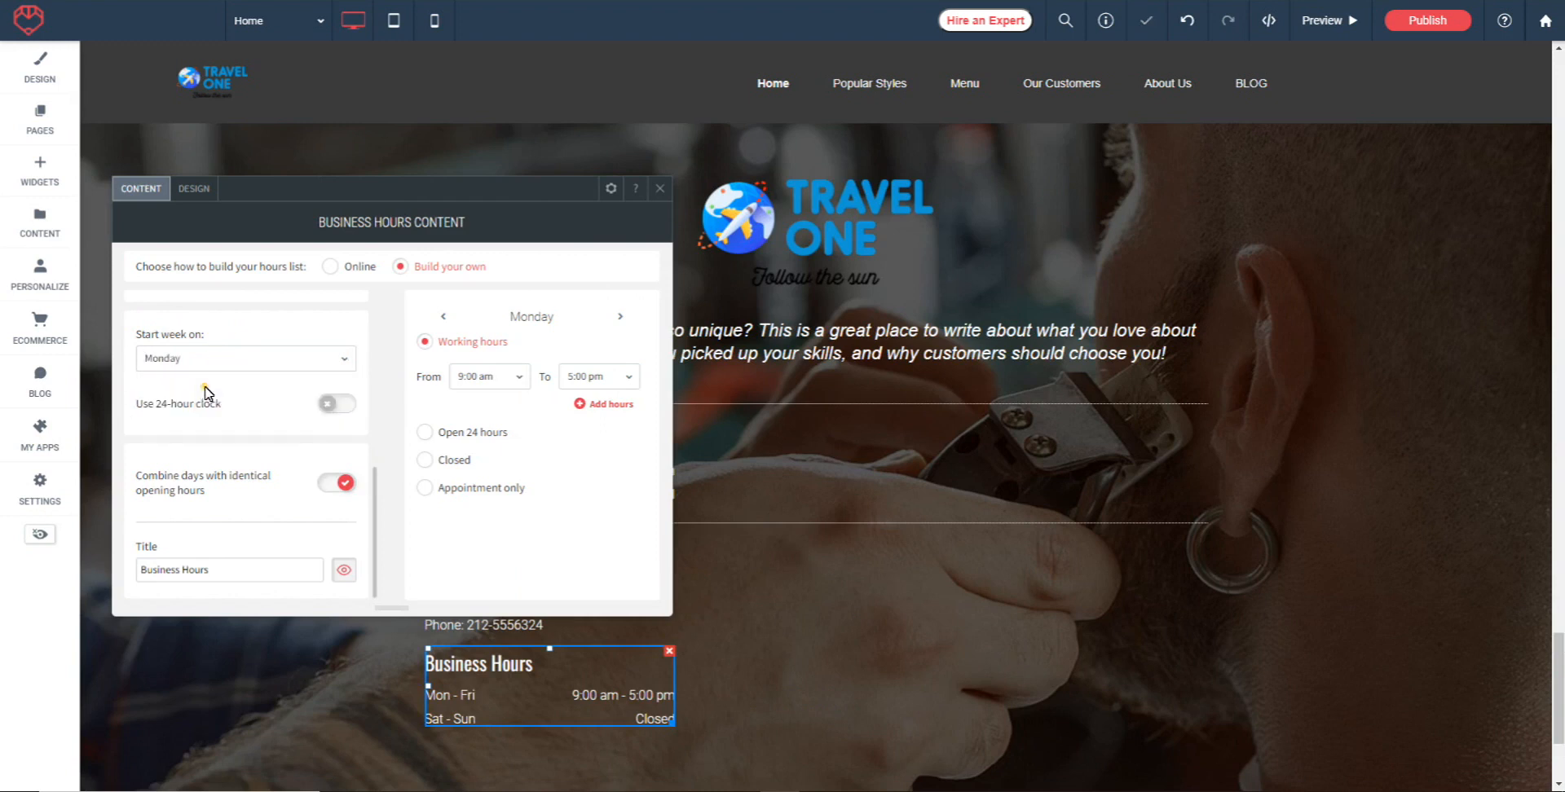
# - Enable the 24-hour clock and turn off combining days with identical opening hours
pyautogui.click(349, 407)
pyautogui.click(326, 409)
pyautogui.click(346, 410)
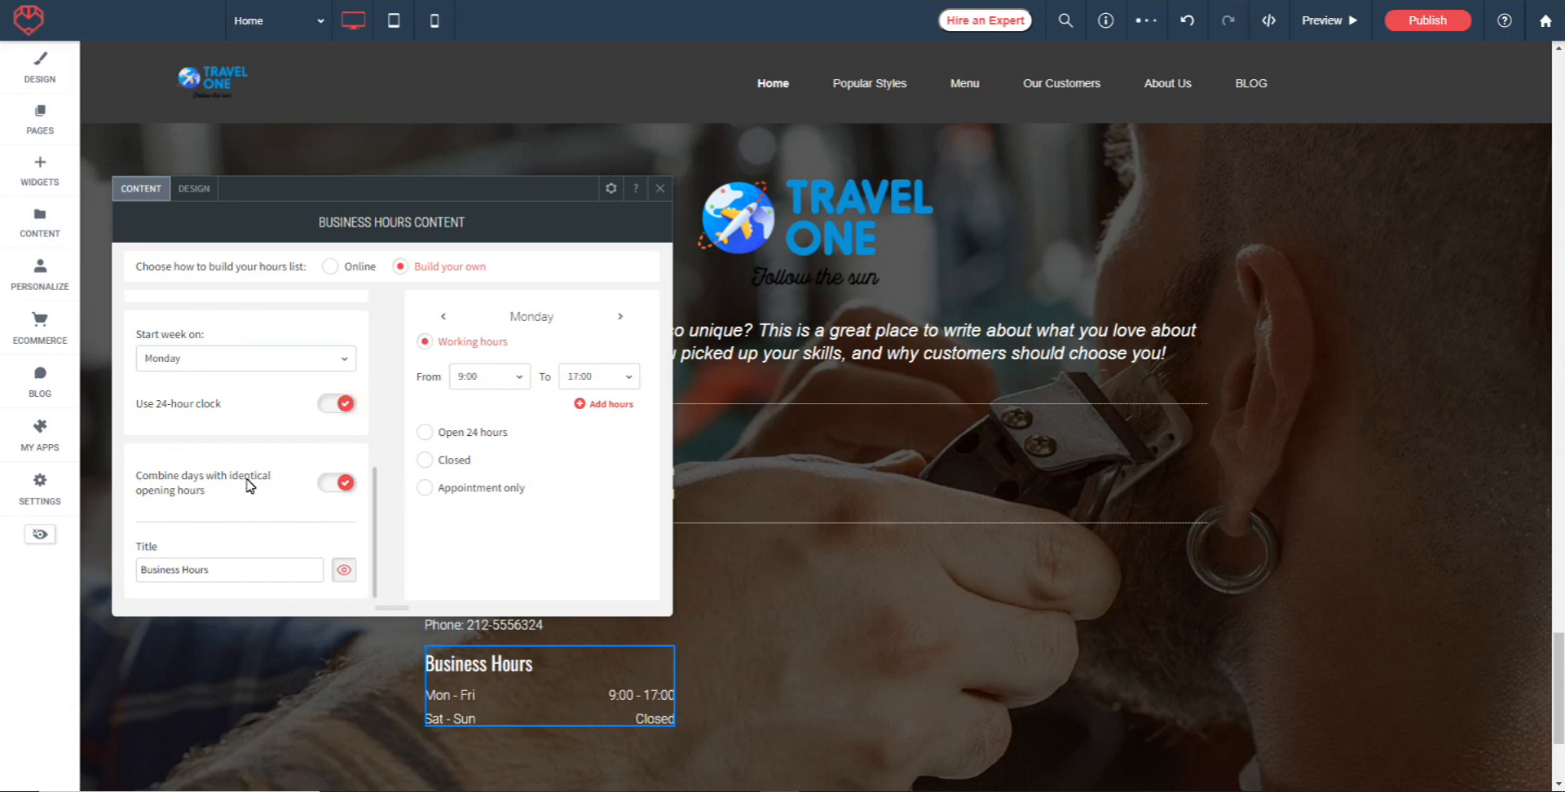
pyautogui.click(329, 489)
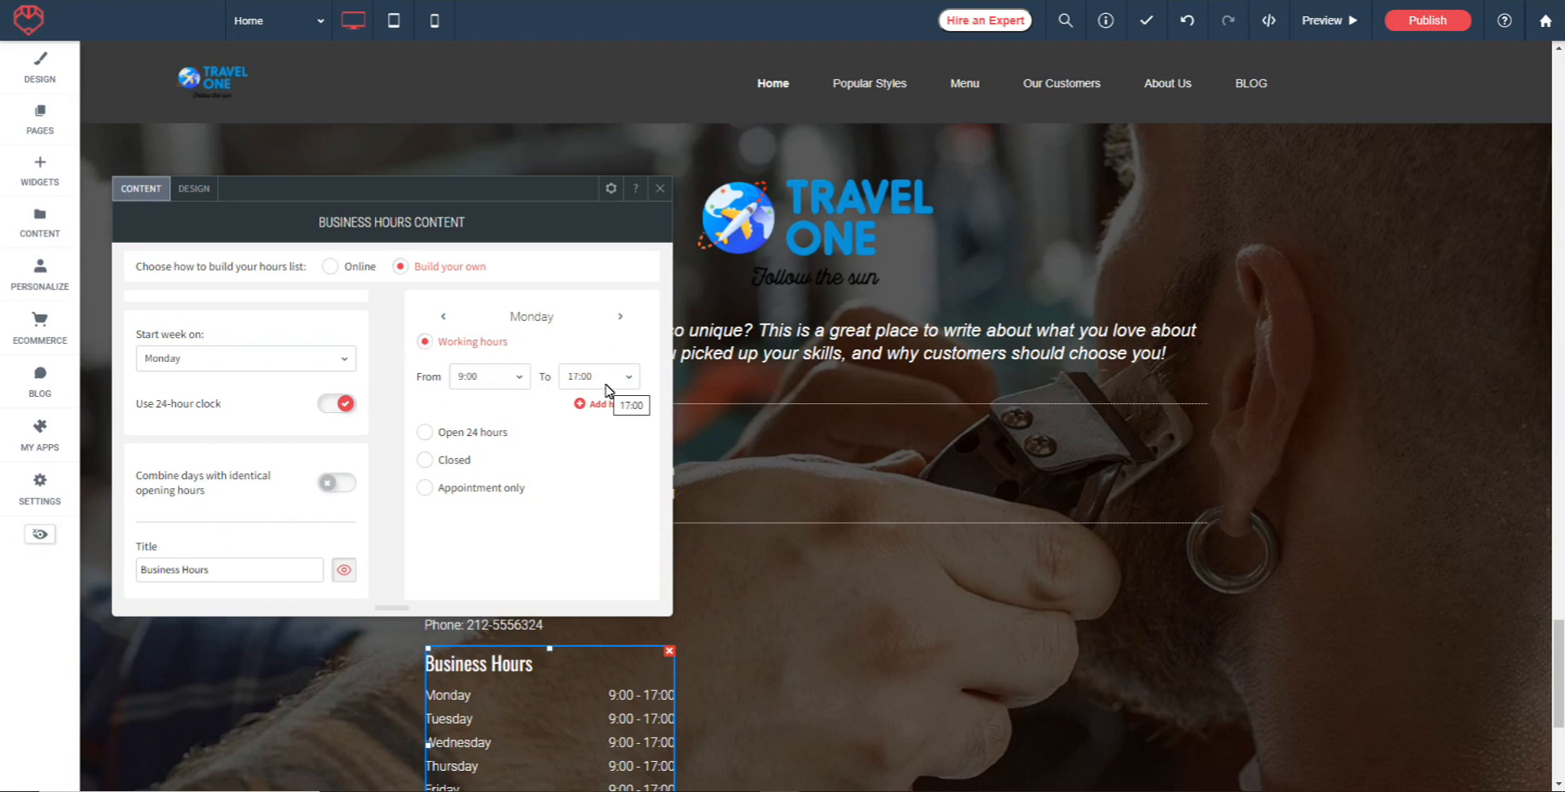
# - Set Tuesday's closing time to 18:00 in the business hours
pyautogui.click(619, 317)
pyautogui.click(628, 379)
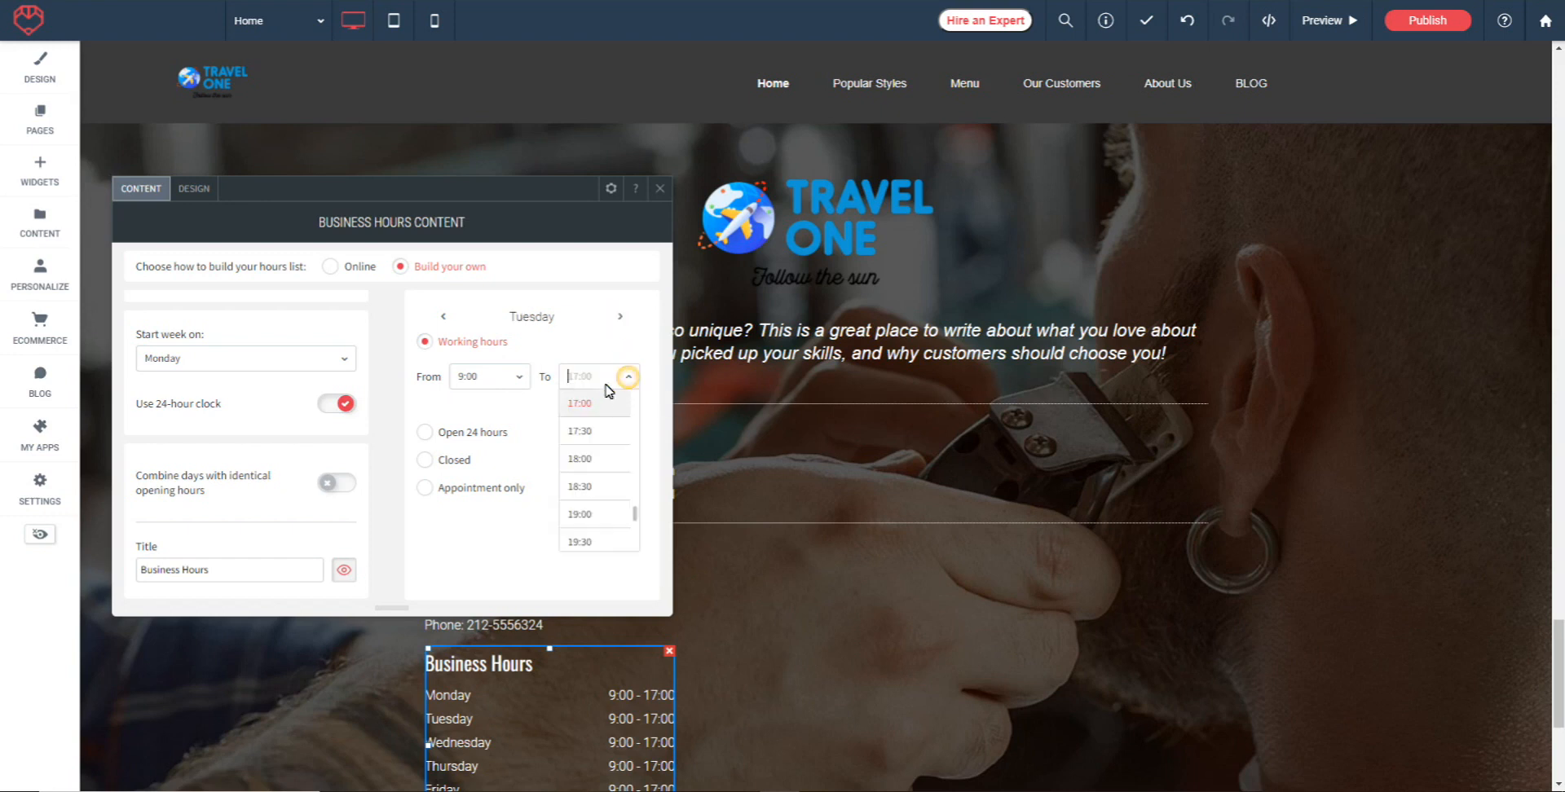
pyautogui.click(579, 459)
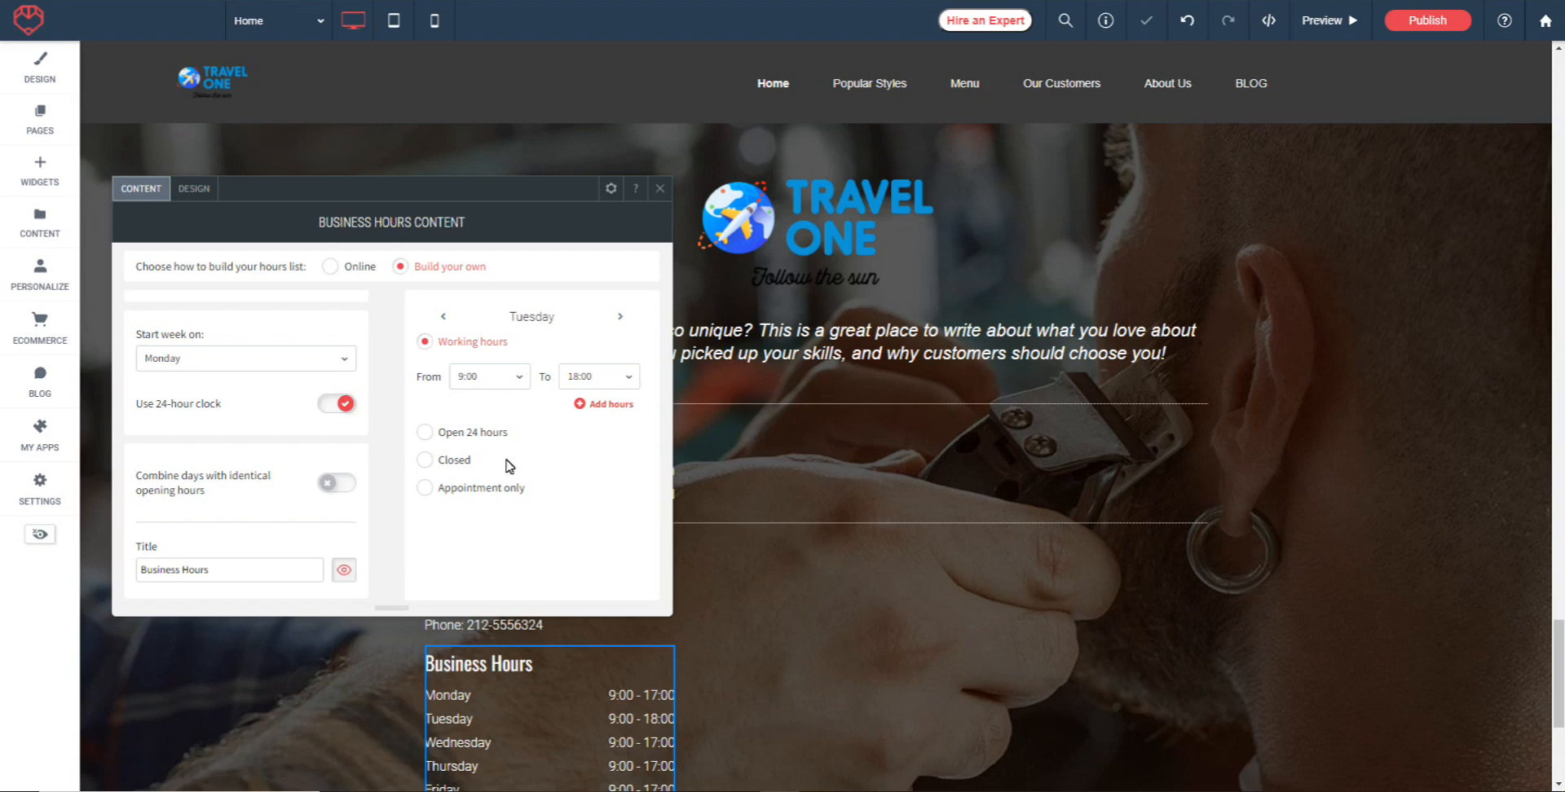
# - Mark Wednesday as Closed and Thursday as Appointment only in the business hours
pyautogui.click(621, 318)
pyautogui.click(425, 461)
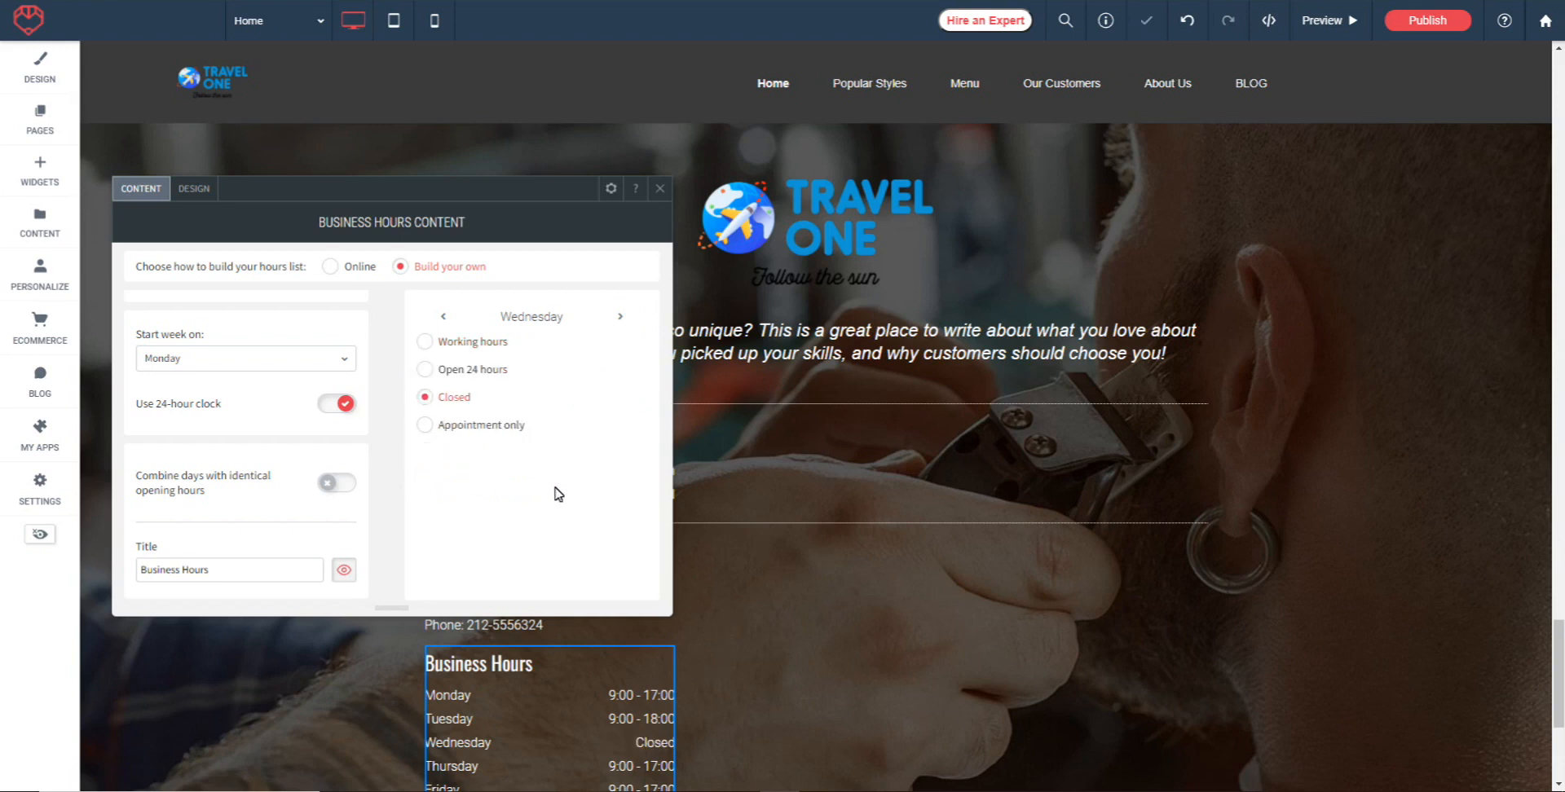
pyautogui.click(618, 318)
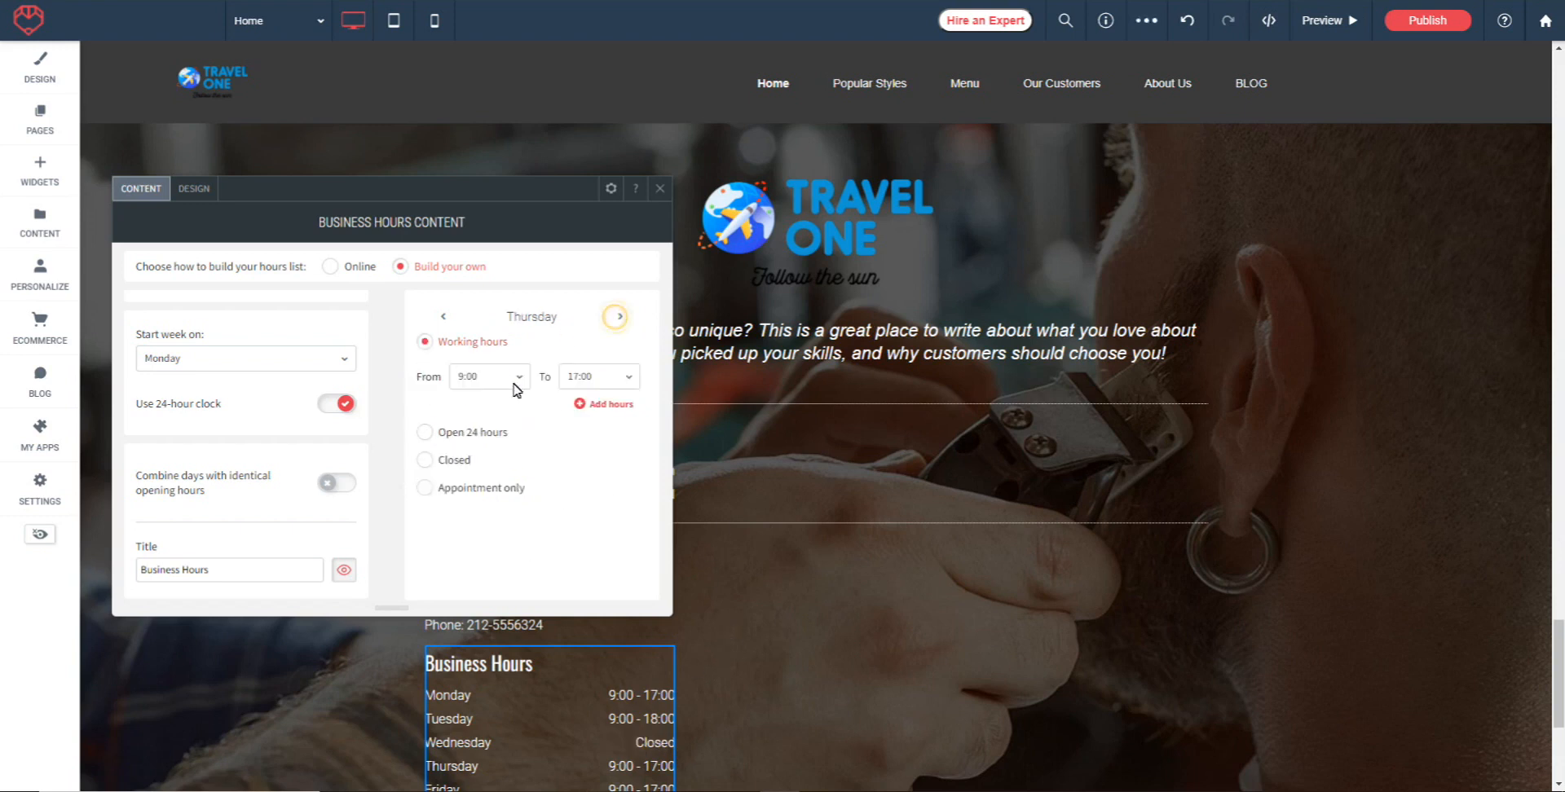
pyautogui.click(434, 493)
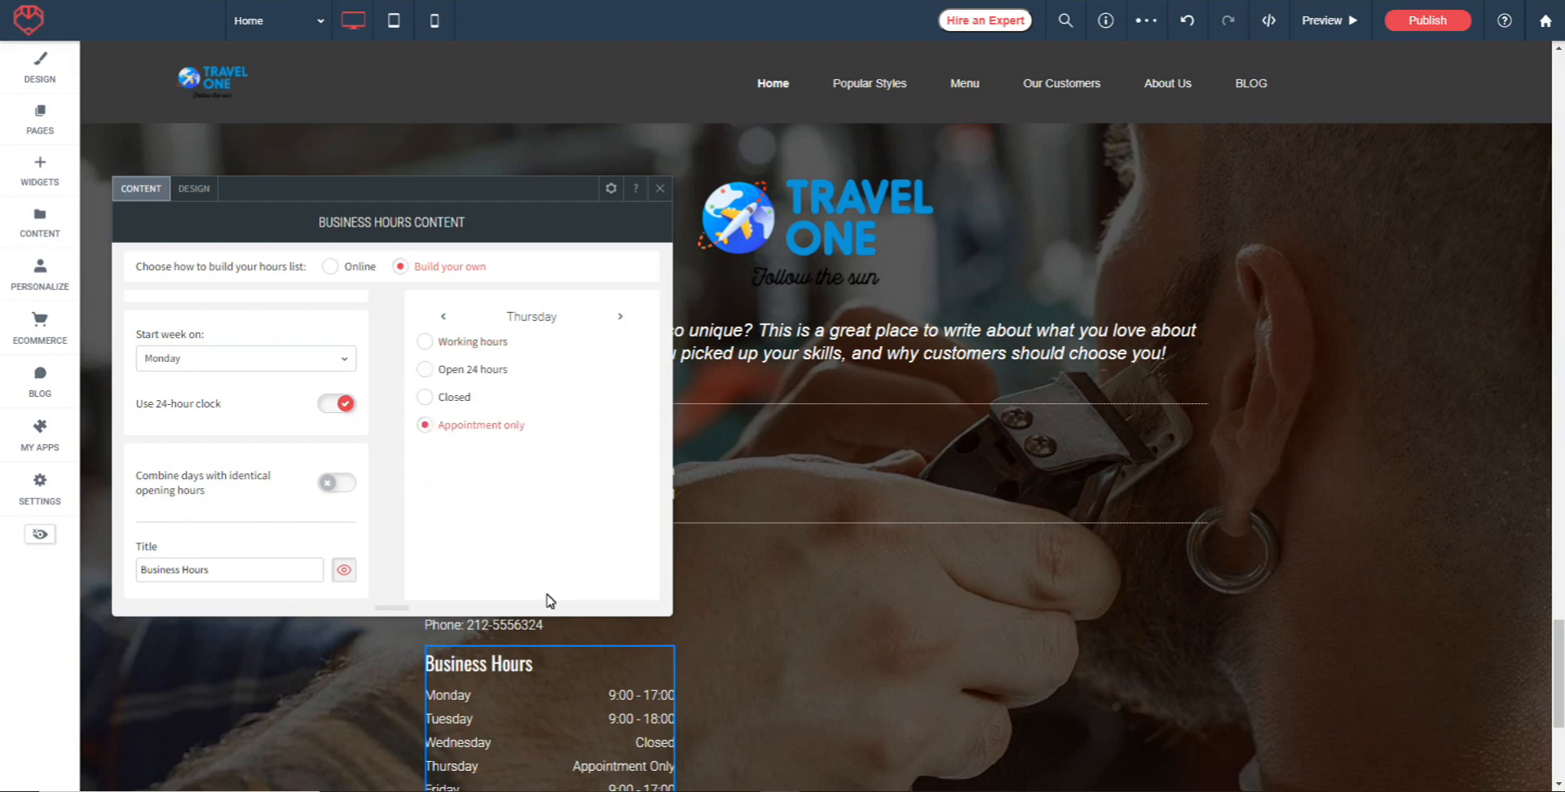
pyautogui.scroll(-1, 595, 717)
pyautogui.scroll(1, 647, 674)
# - Set the font size of the business hours description text to 24 in the widget's design settings
pyautogui.click(188, 190)
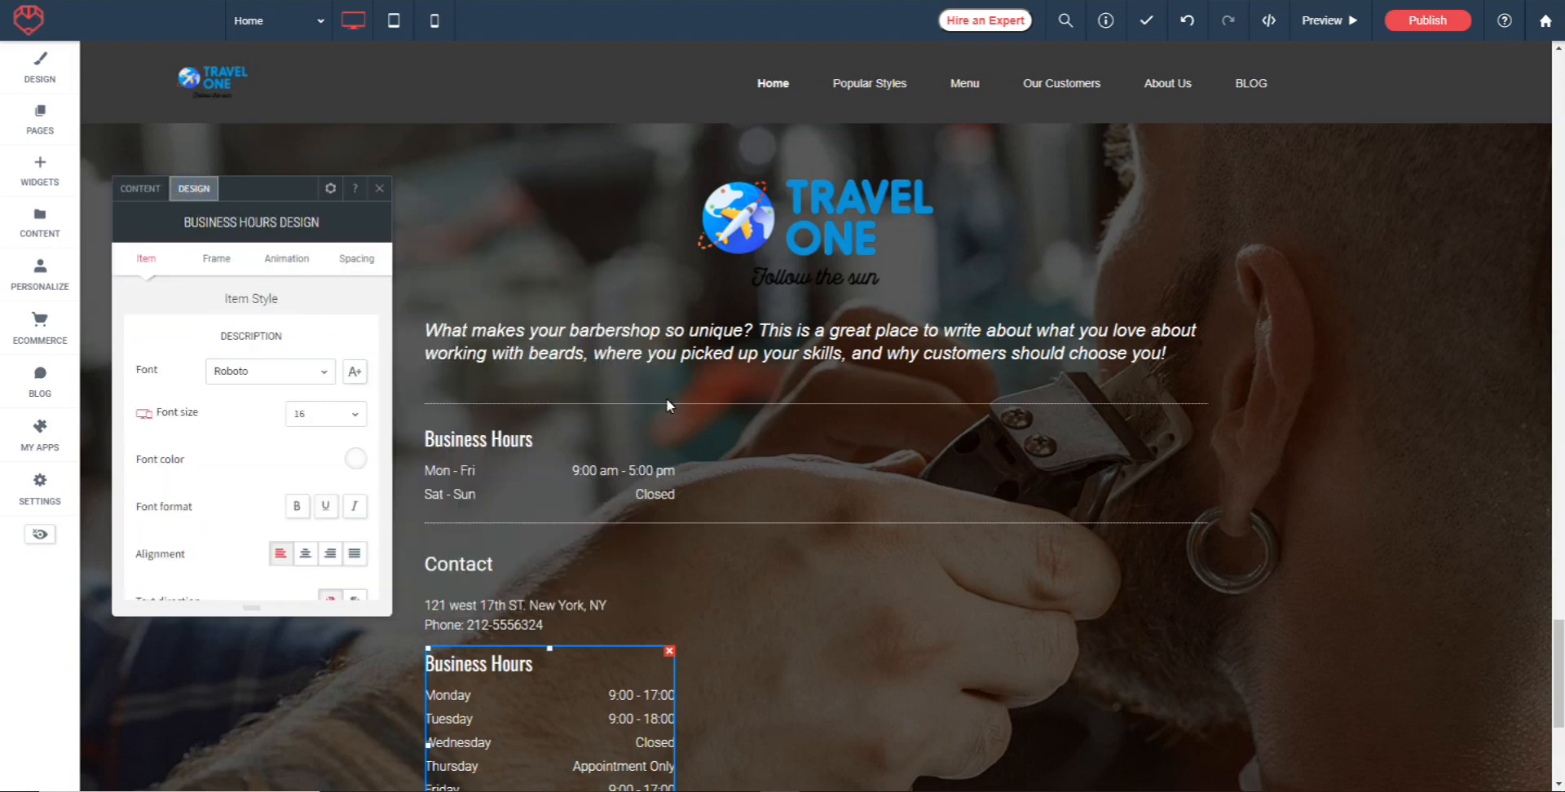
pyautogui.scroll(-3, 881, 339)
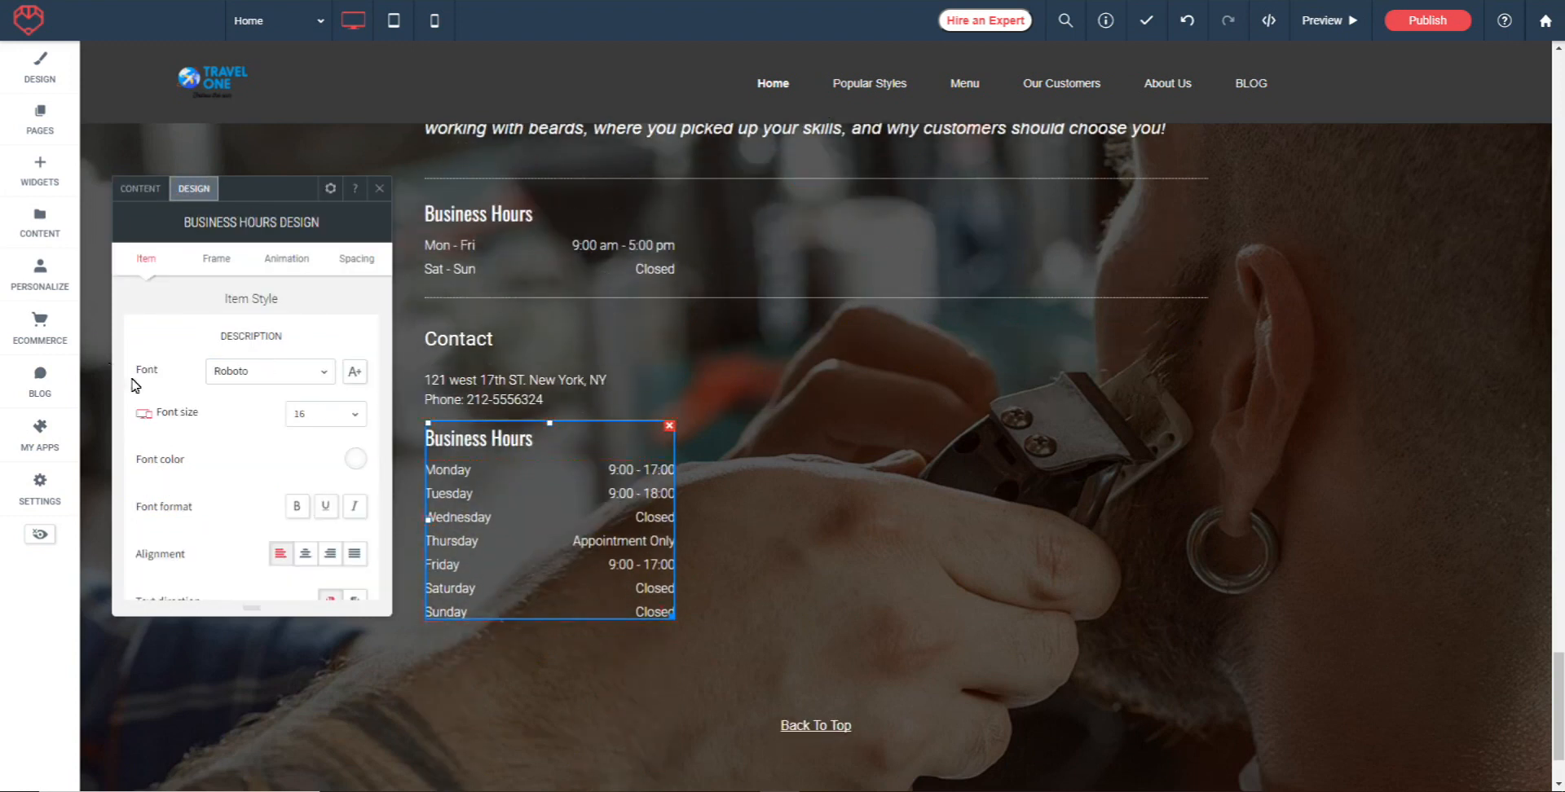
pyautogui.scroll(-1, 197, 382)
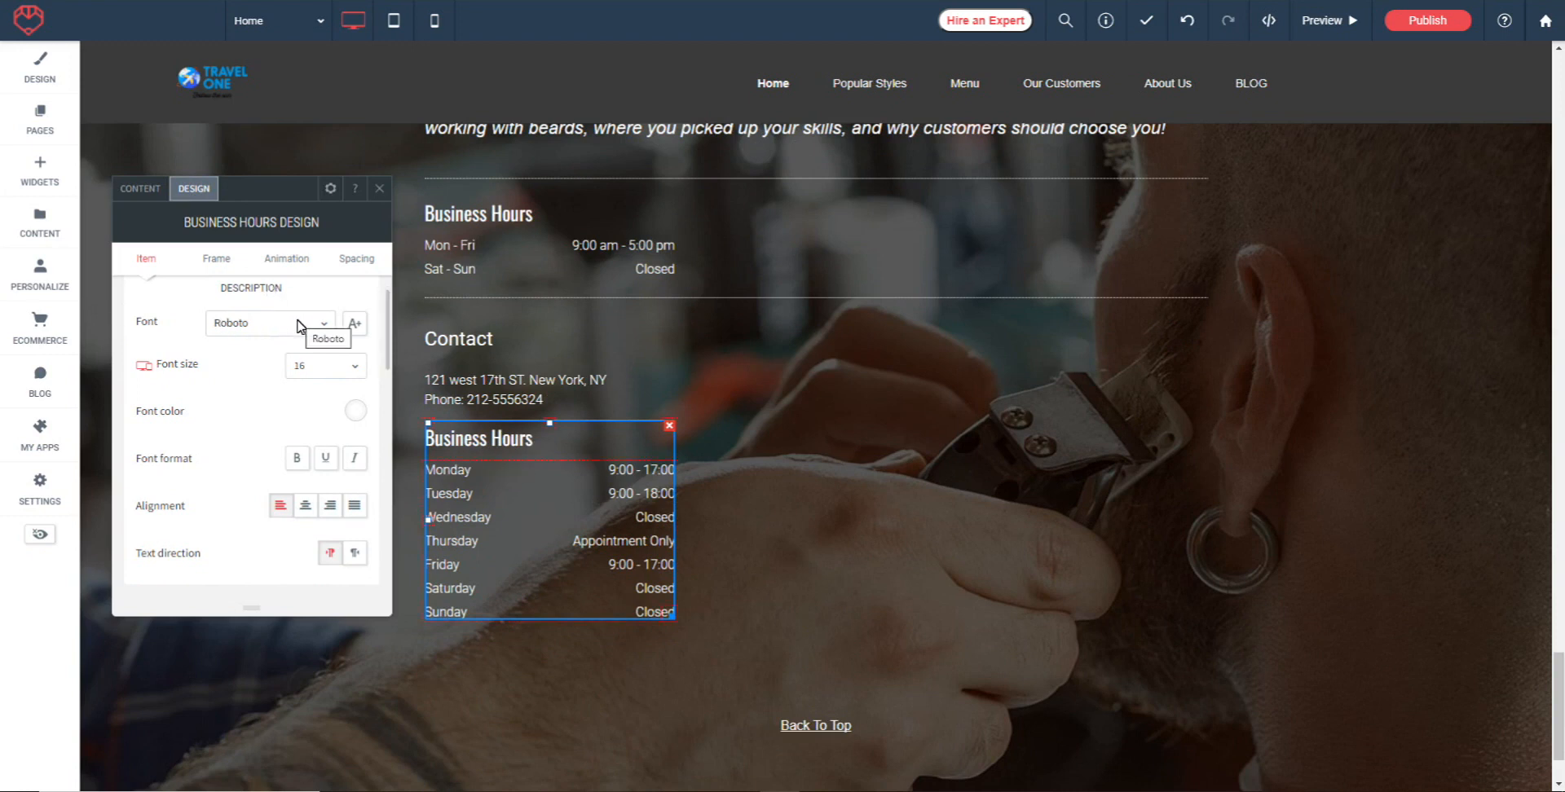
pyautogui.click(348, 369)
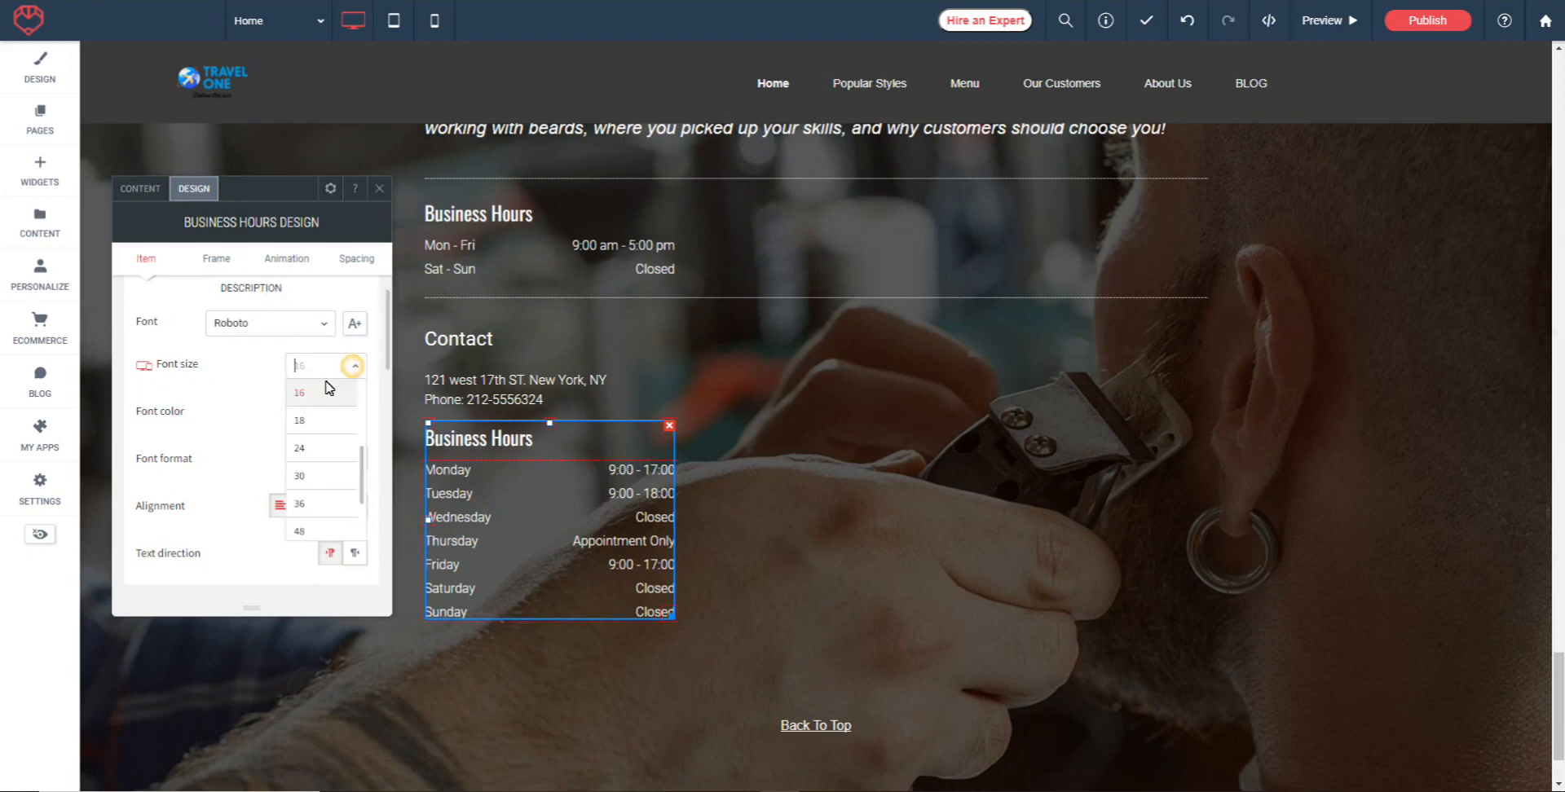
pyautogui.click(306, 456)
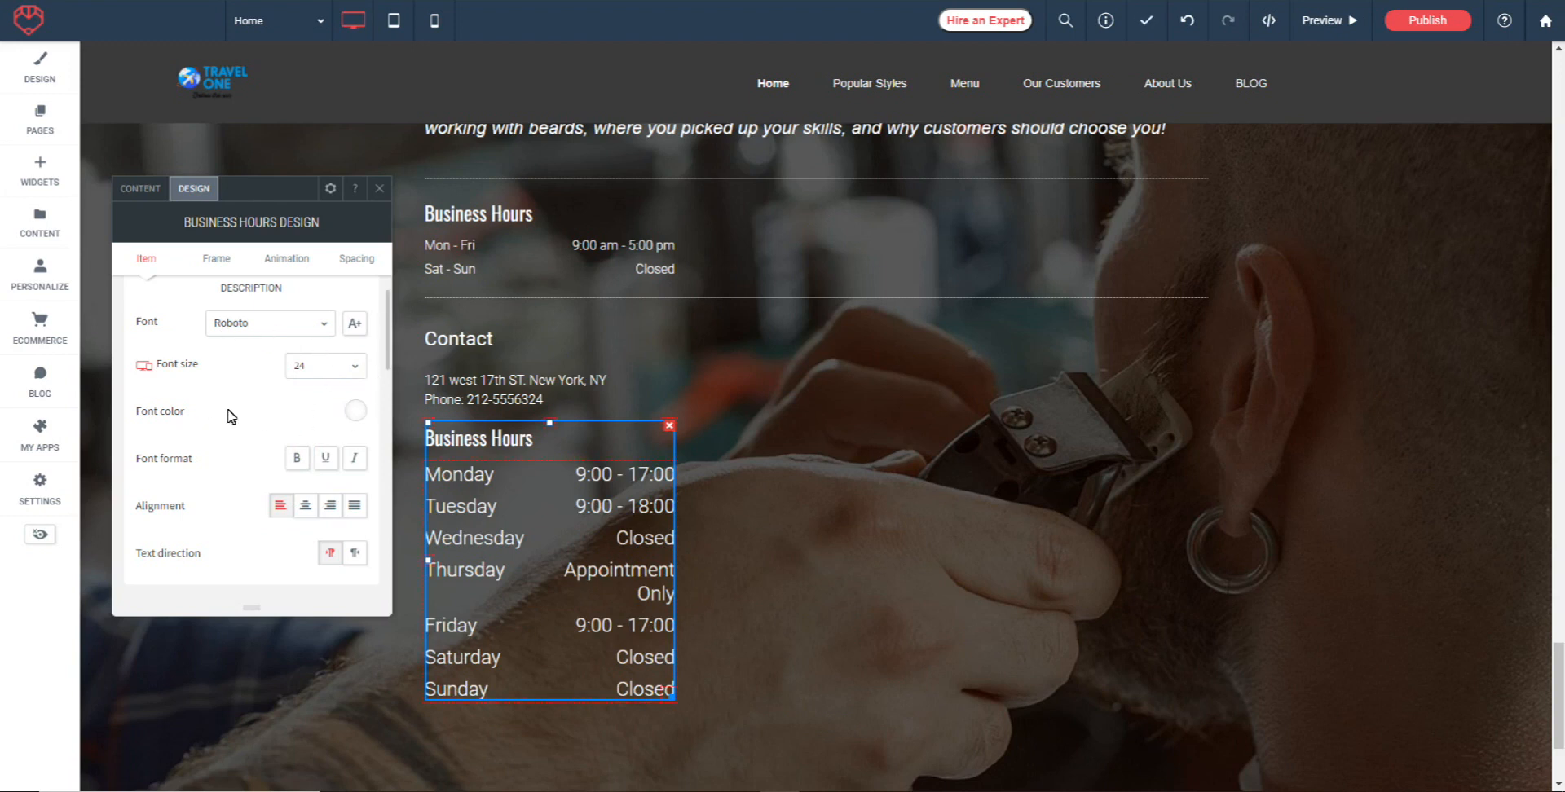
# - Give the business hours widget's frame a red background from the recent colors
pyautogui.scroll(-1, 241, 402)
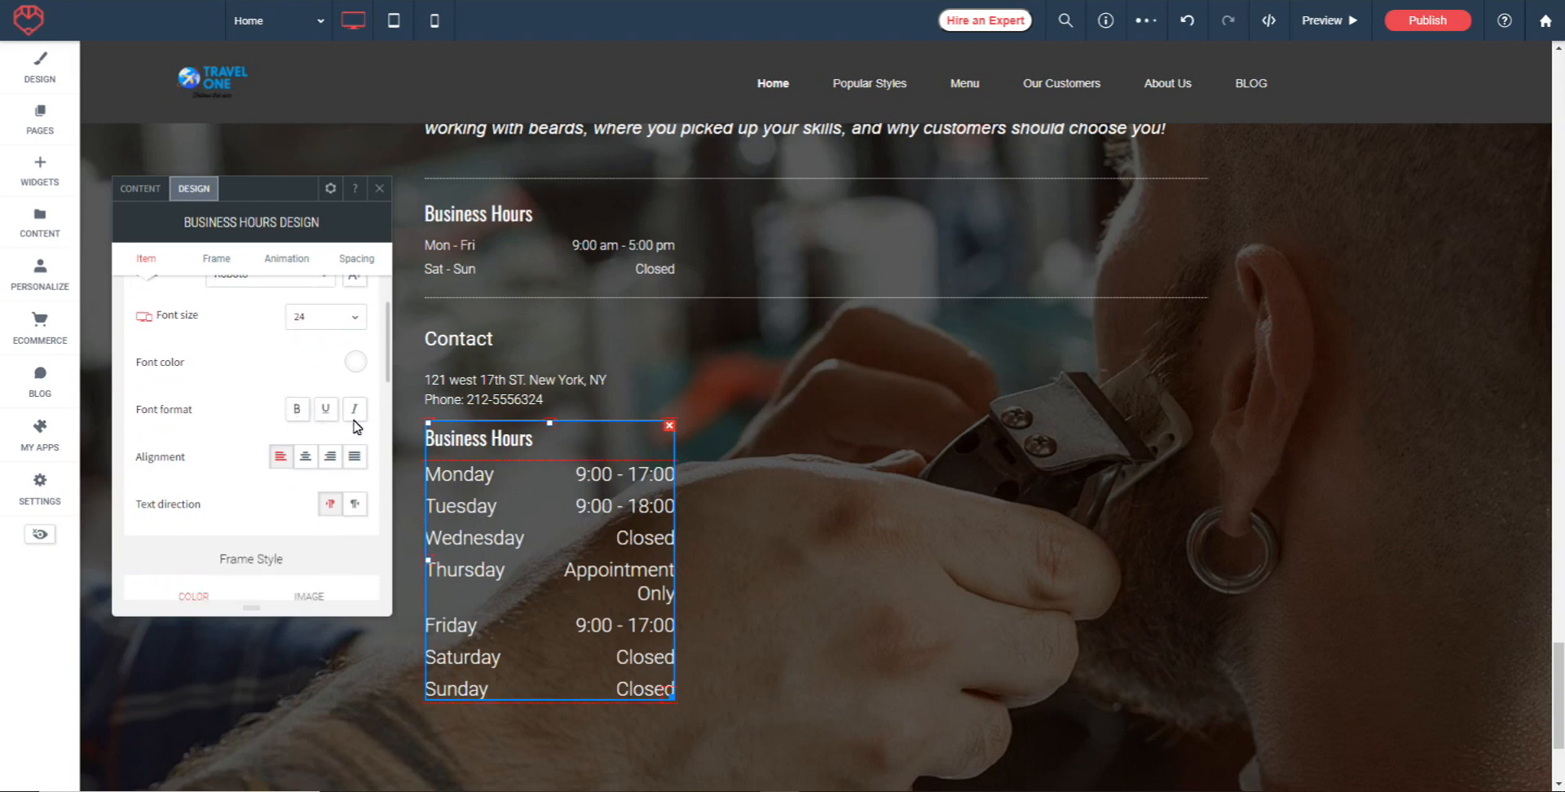
pyautogui.scroll(-3, 252, 444)
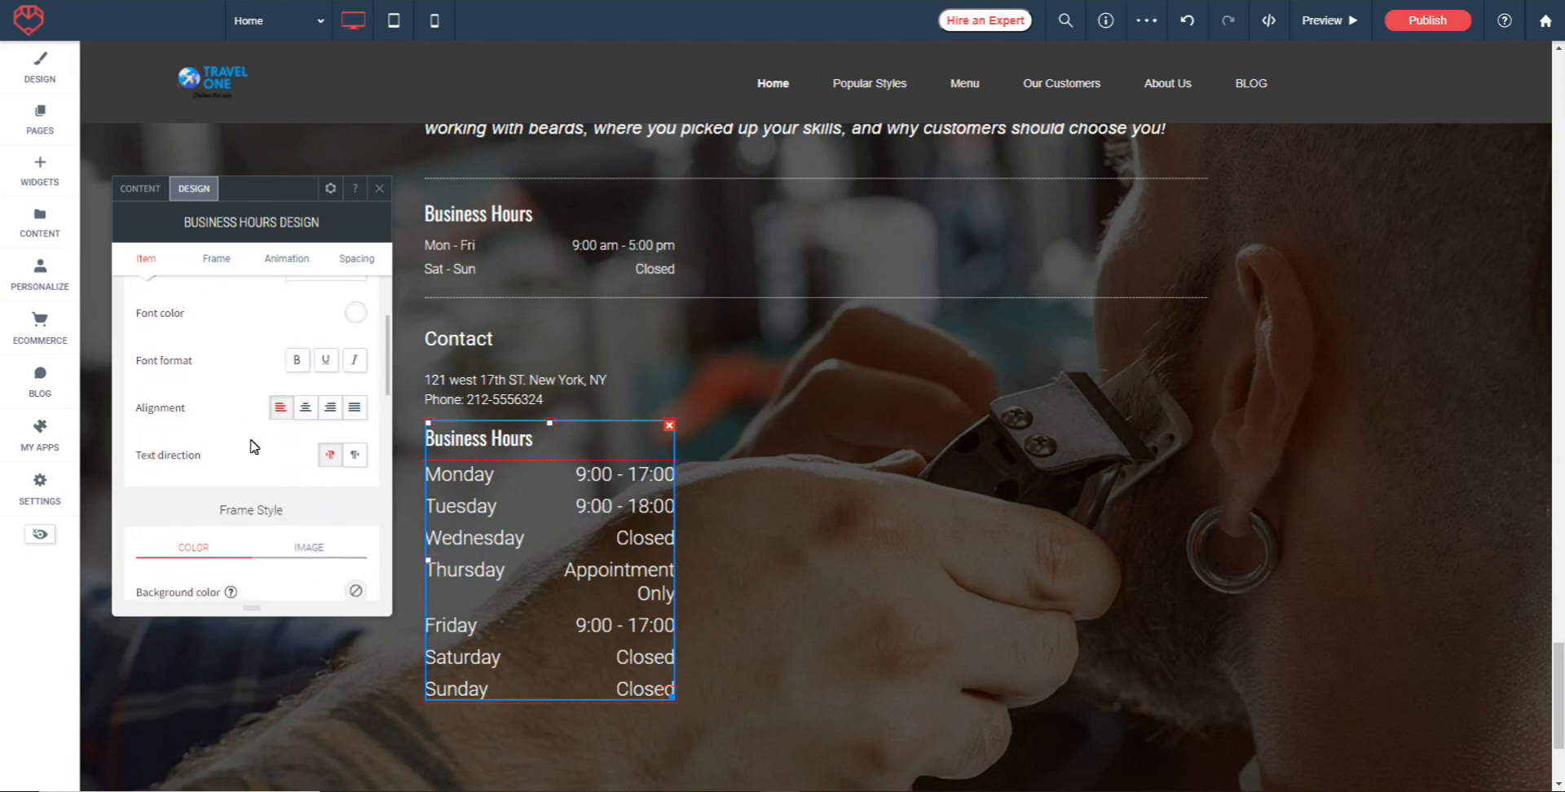
pyautogui.scroll(-1, 252, 443)
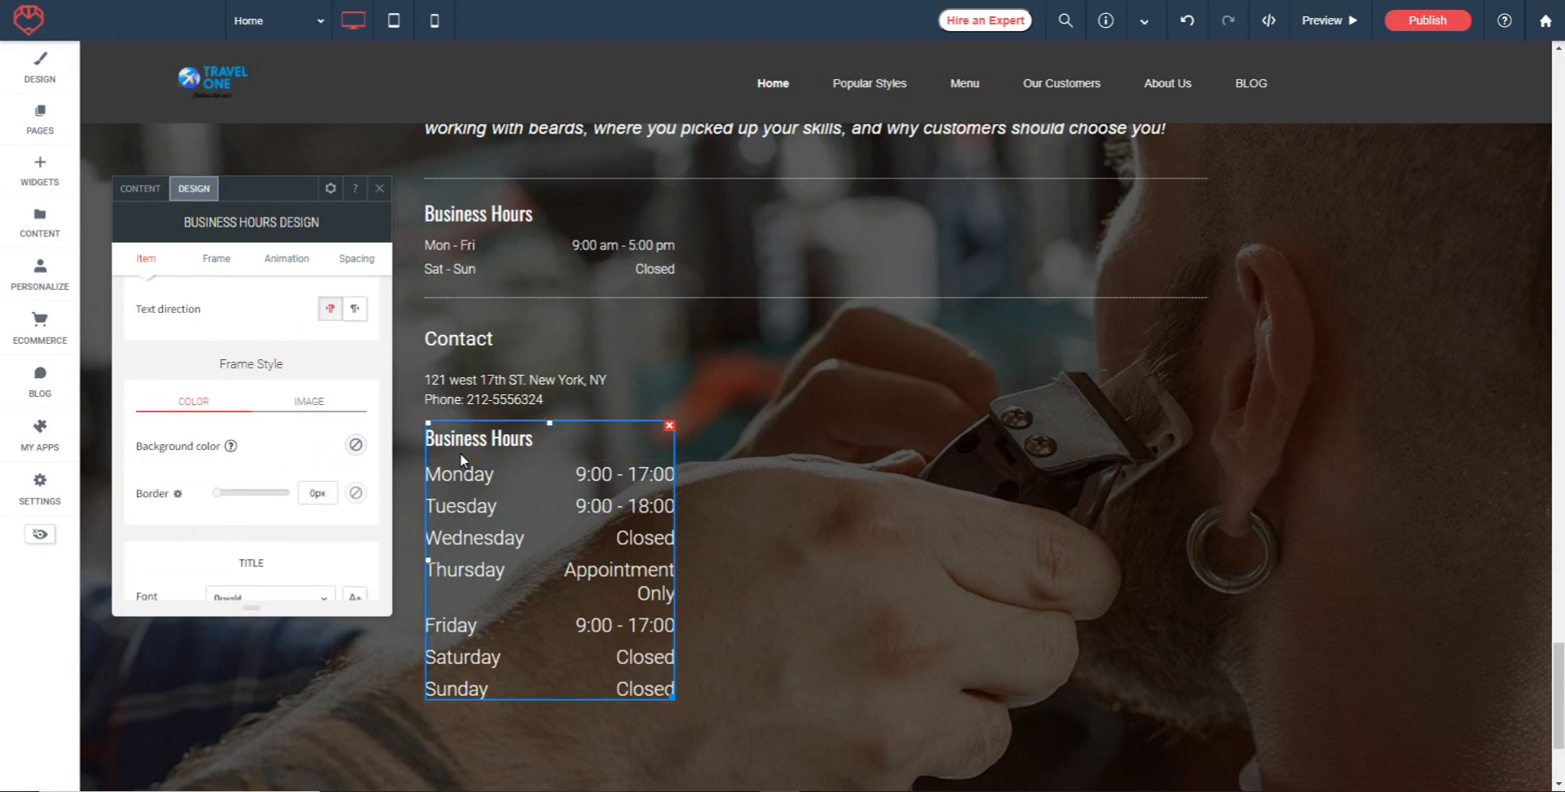
pyautogui.click(355, 445)
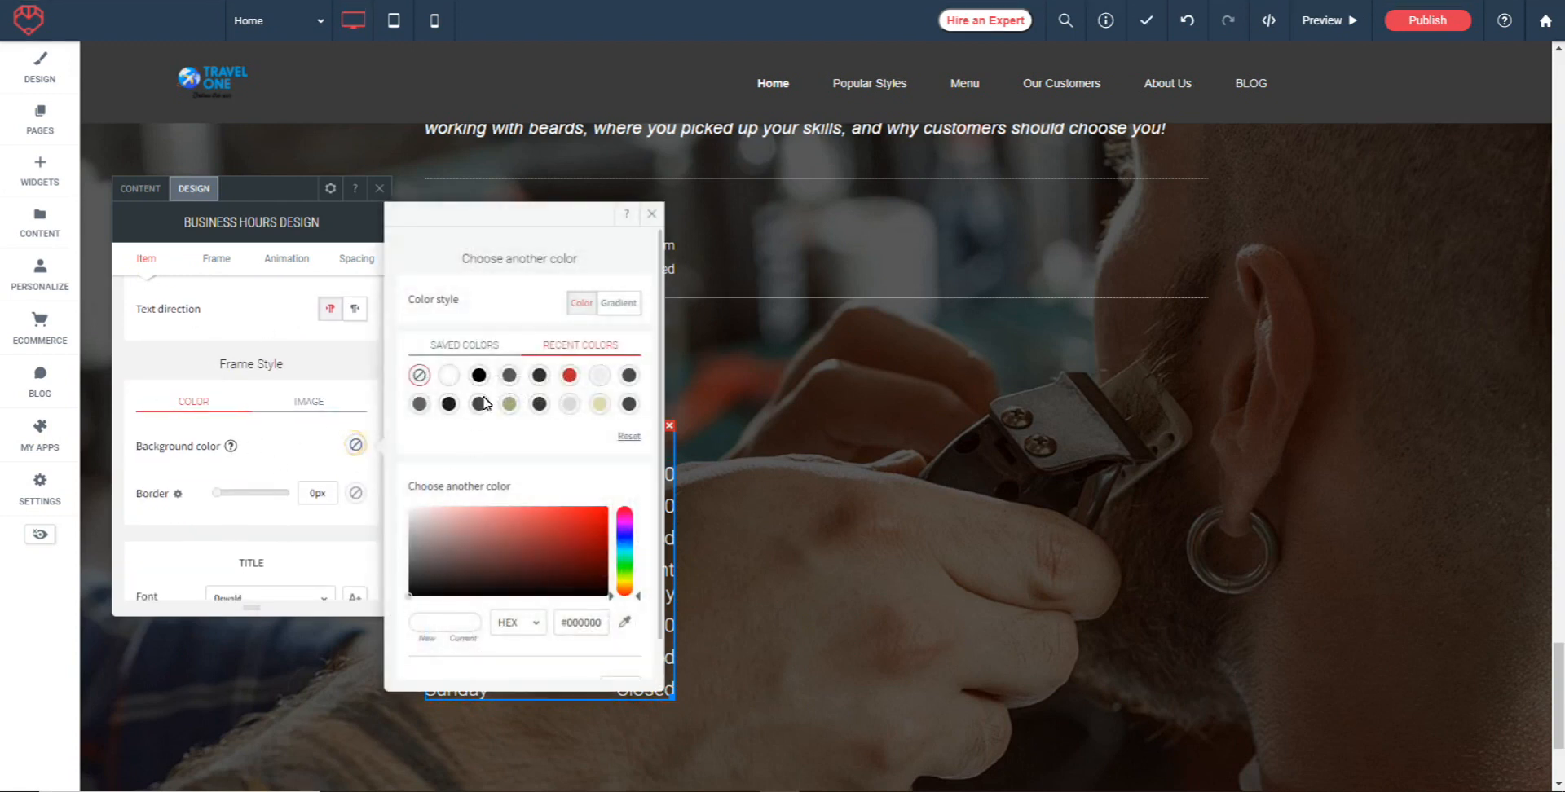
pyautogui.click(569, 375)
pyautogui.click(651, 214)
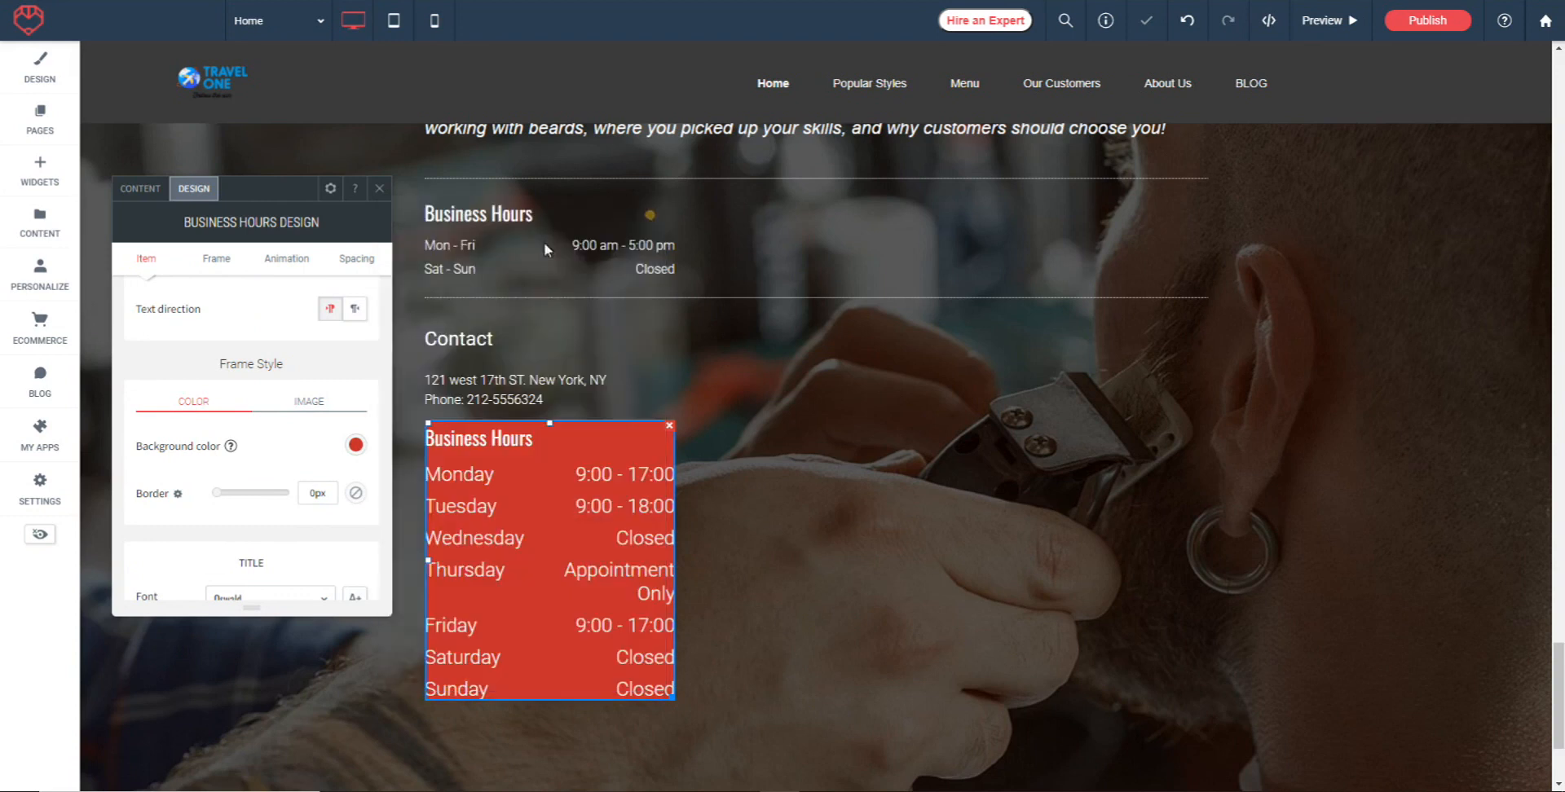
# - Add a 3px border to the business hours frame and color it white (#ffffff)
pyautogui.moveTo(217, 494); pyautogui.dragTo(232, 495)
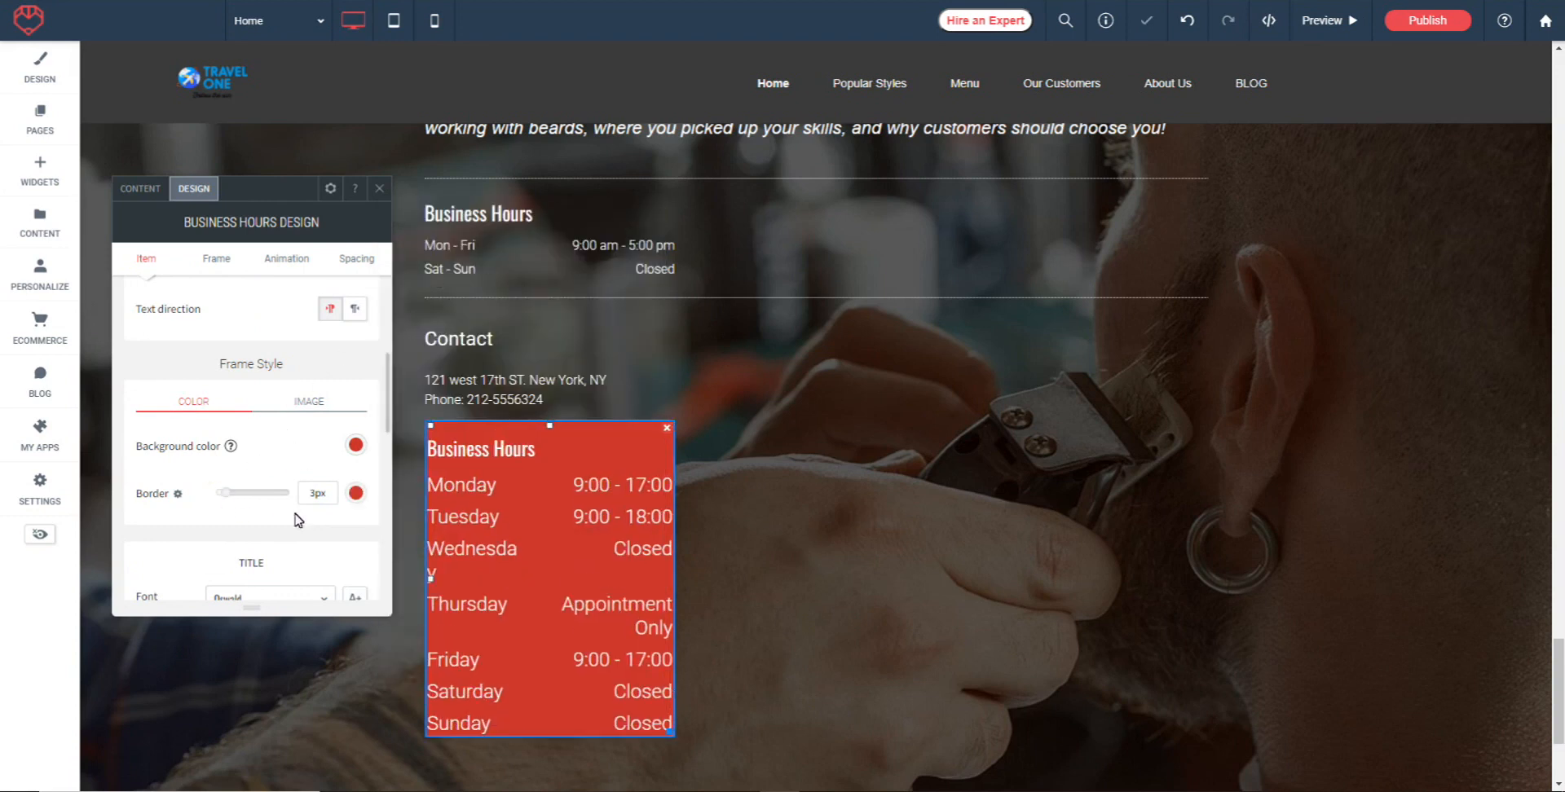
pyautogui.scroll(-2, 360, 535)
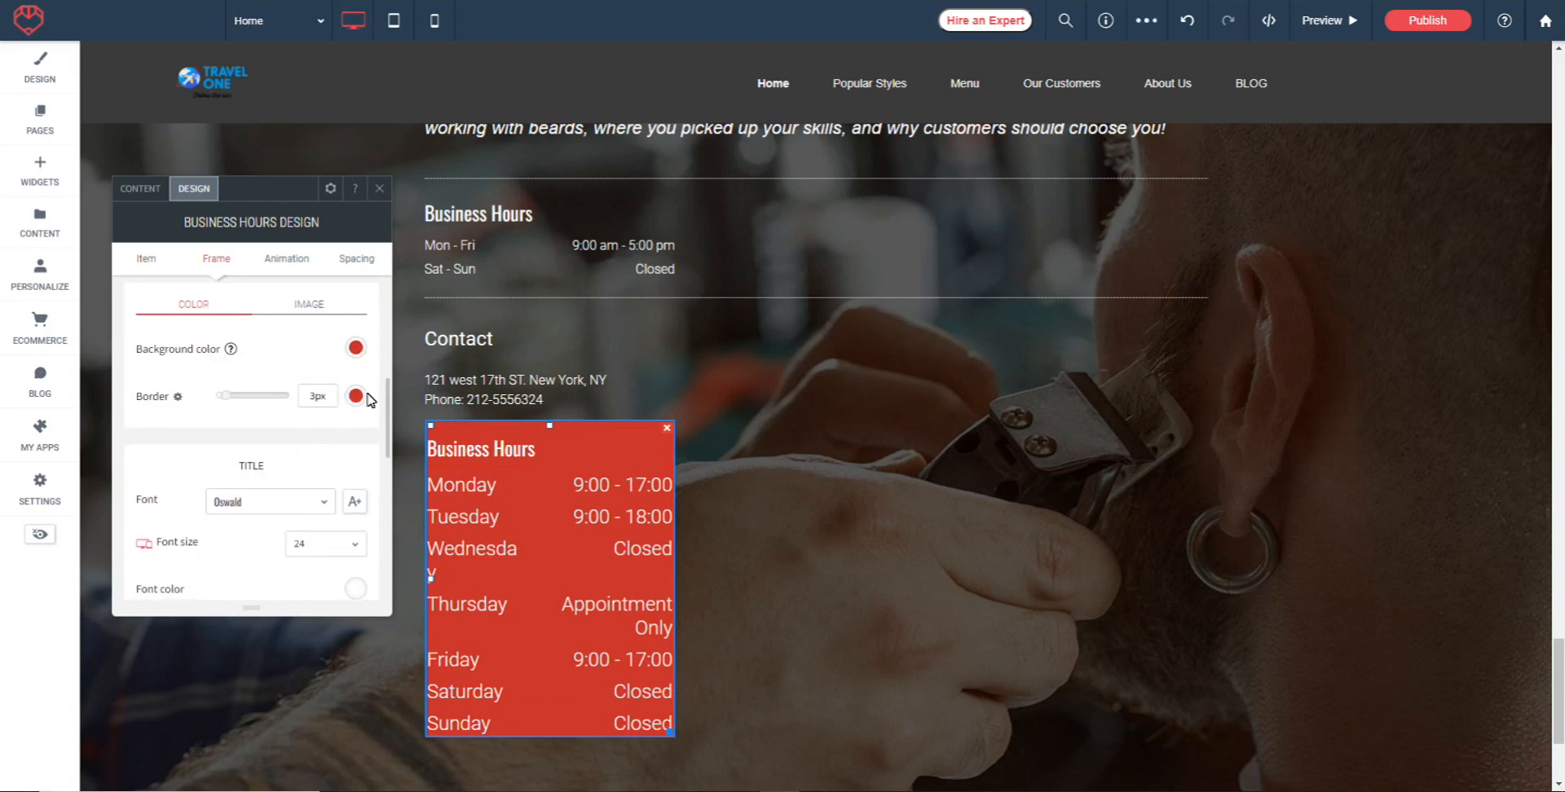
pyautogui.click(355, 397)
pyautogui.click(448, 319)
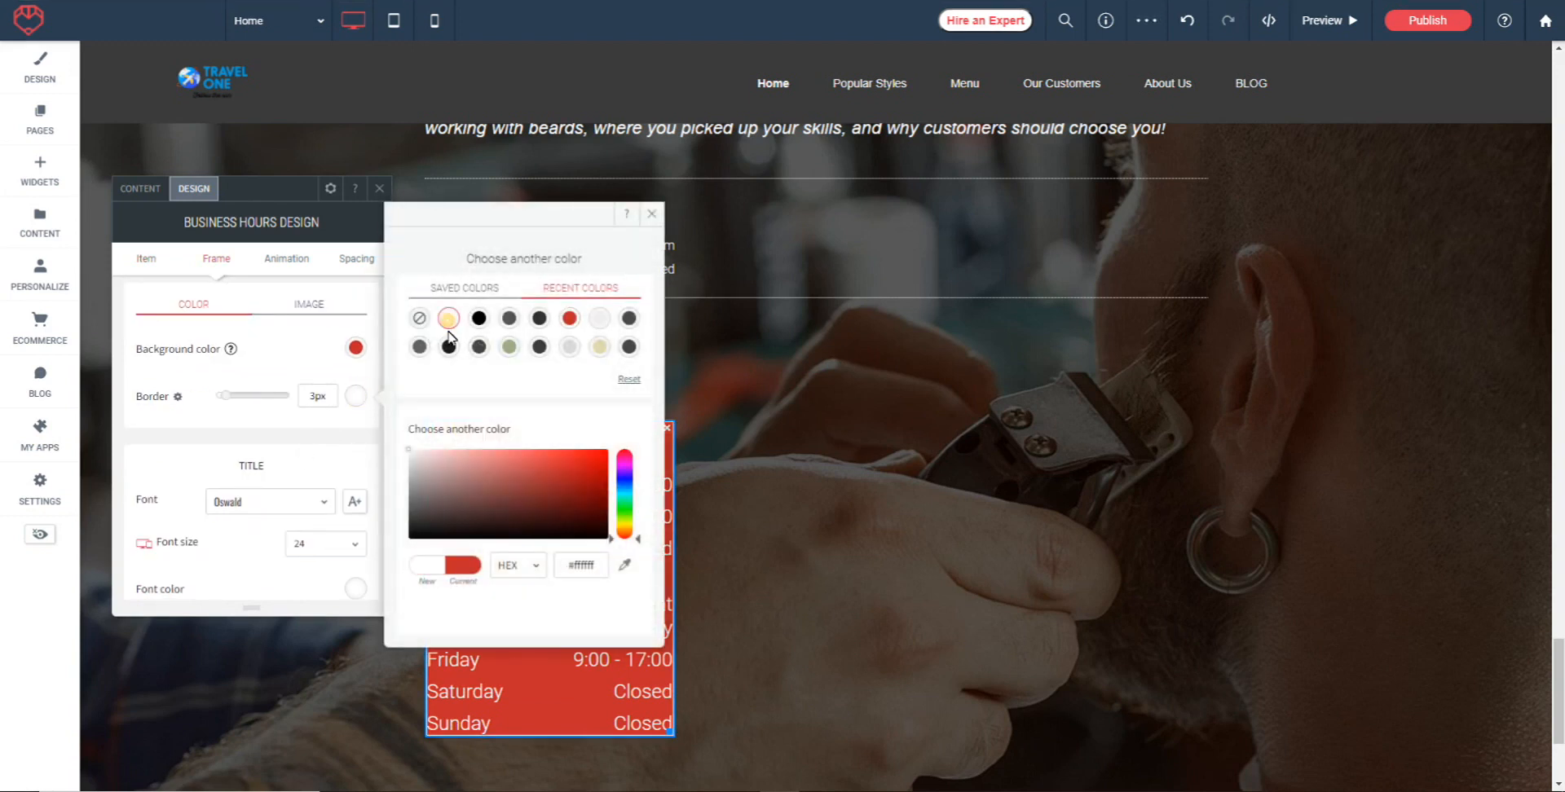
pyautogui.click(651, 213)
# - Make the business hours widget's title bold
pyautogui.scroll(-2, 299, 454)
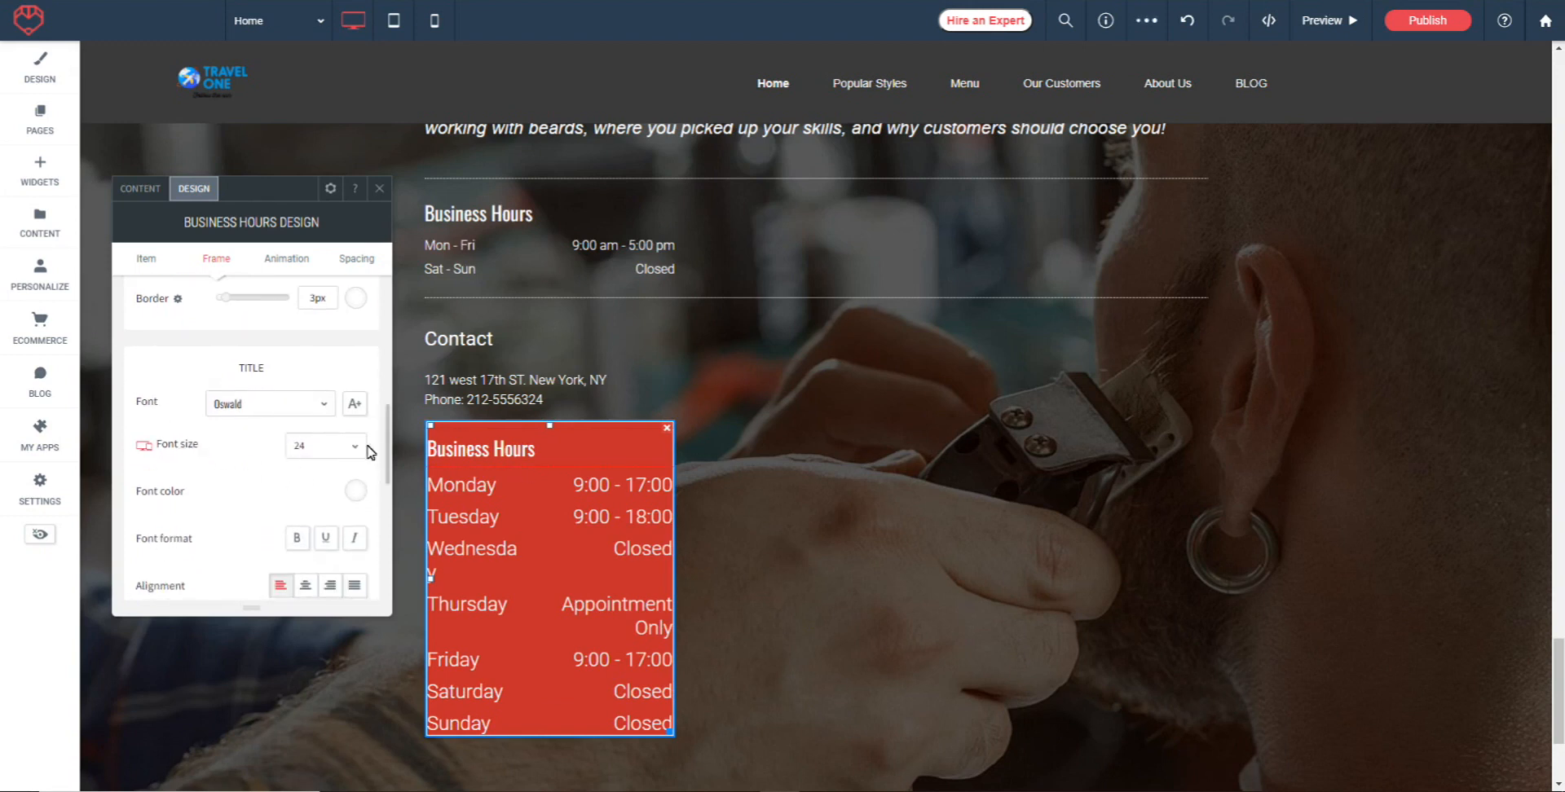
pyautogui.scroll(-1, 273, 475)
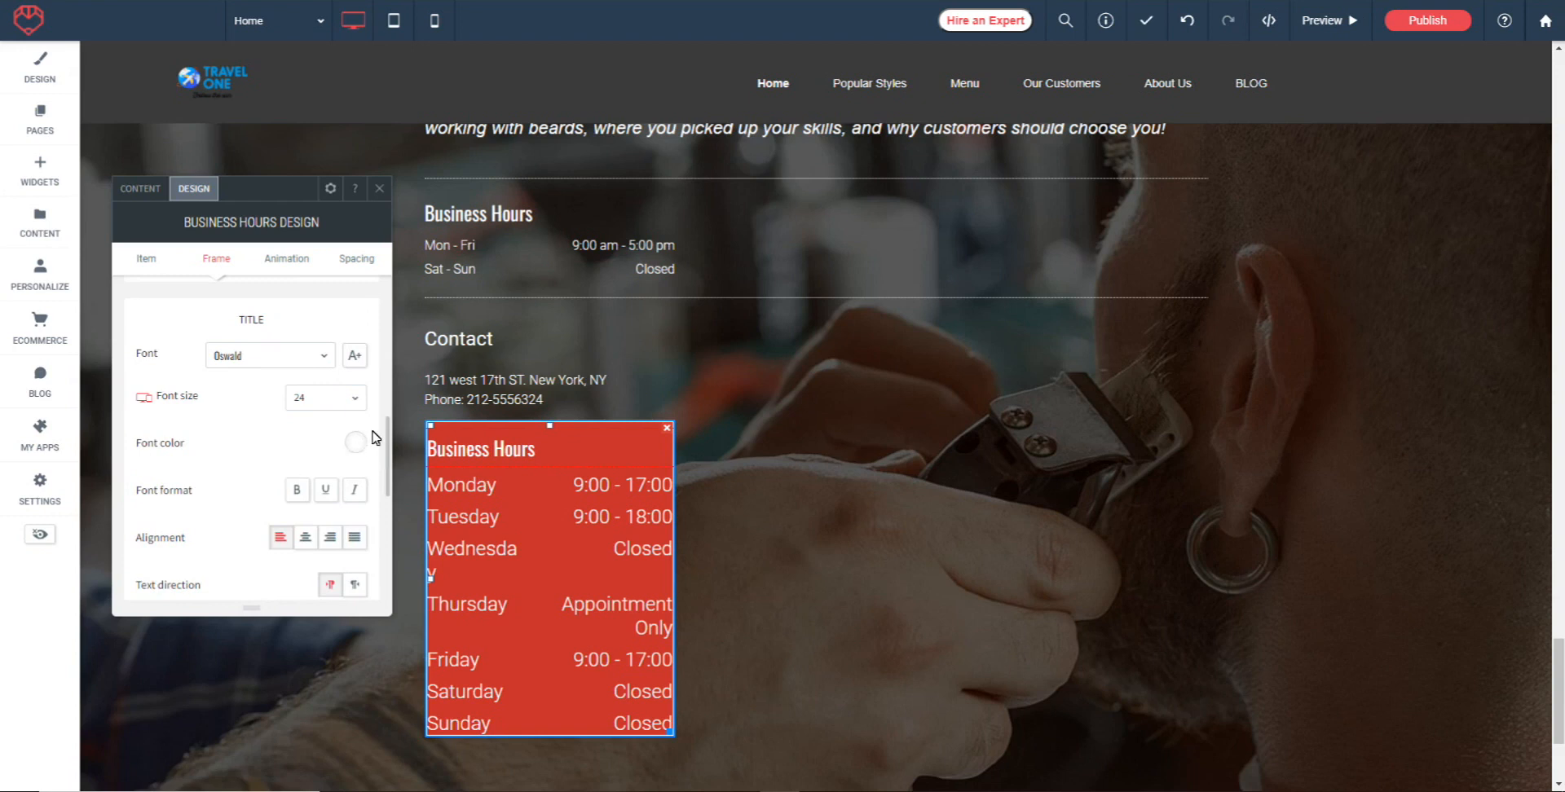
pyautogui.click(299, 491)
pyautogui.scroll(-2, 237, 440)
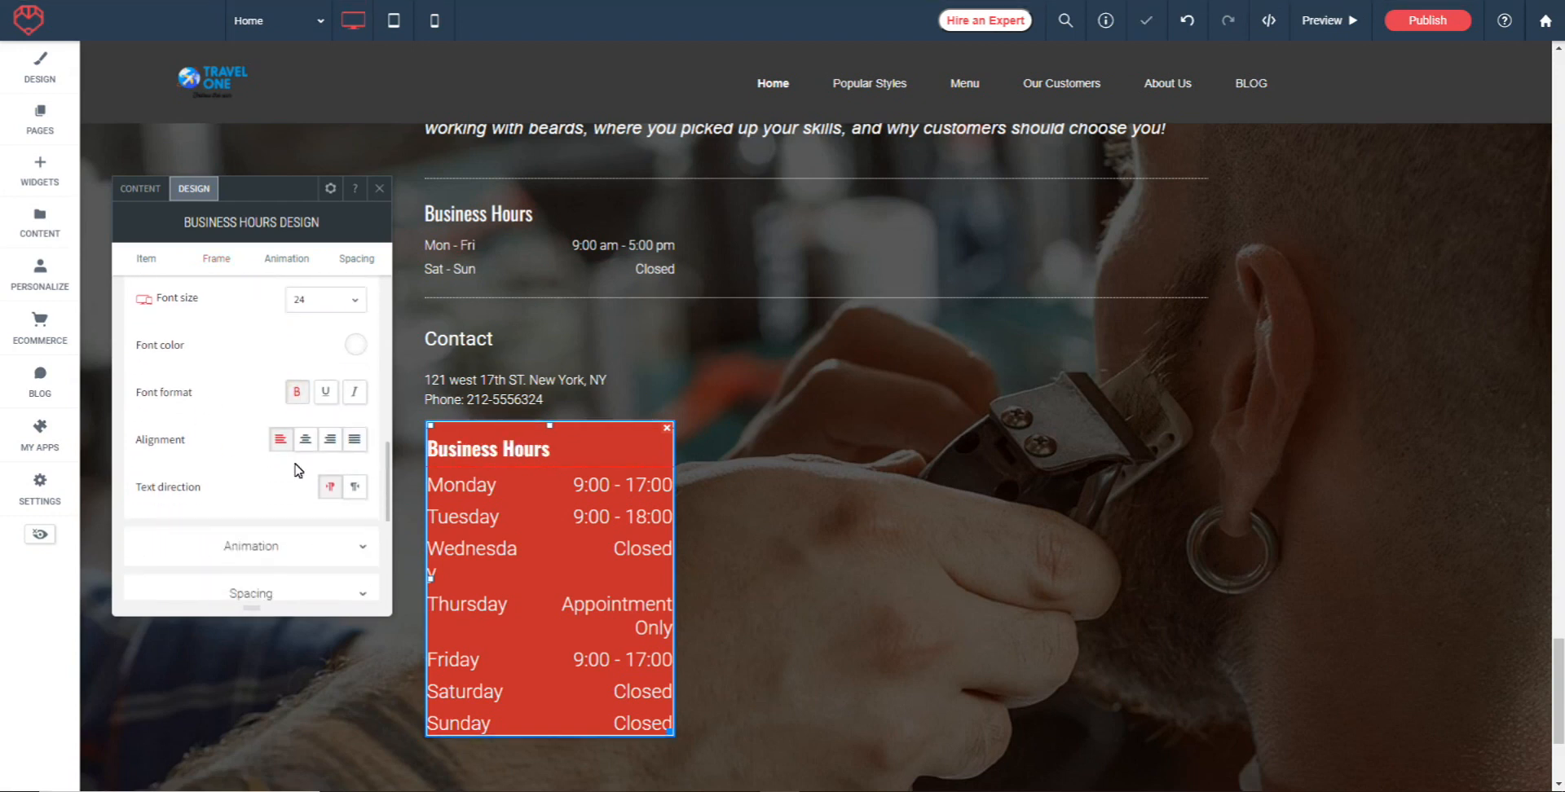
# - Center-align the business hours widget's title and keep Entrance as the widget's animation trigger
pyautogui.click(305, 439)
pyautogui.scroll(-2, 230, 417)
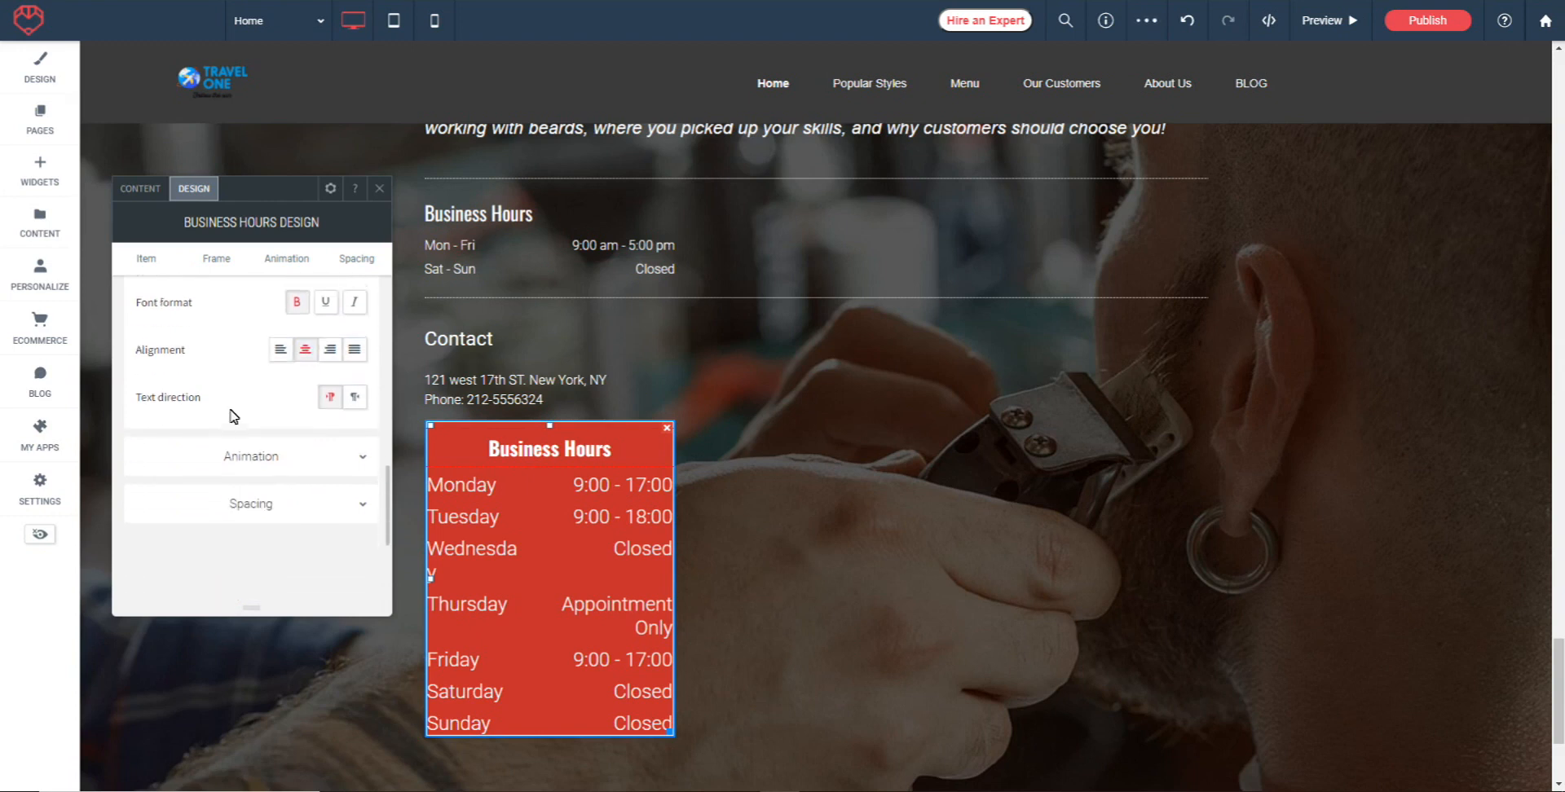
pyautogui.click(256, 449)
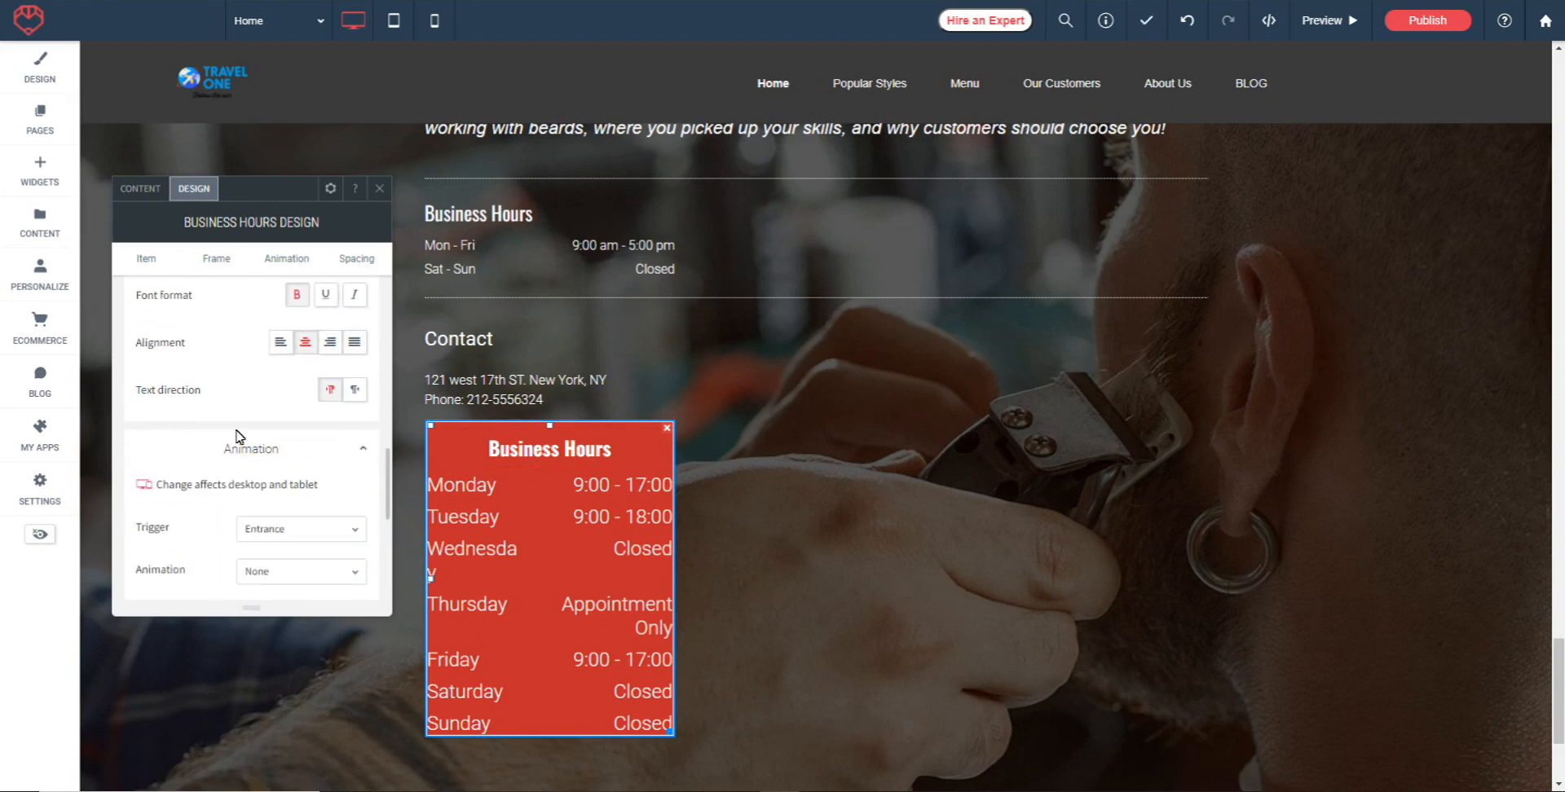
pyautogui.scroll(-1, 236, 434)
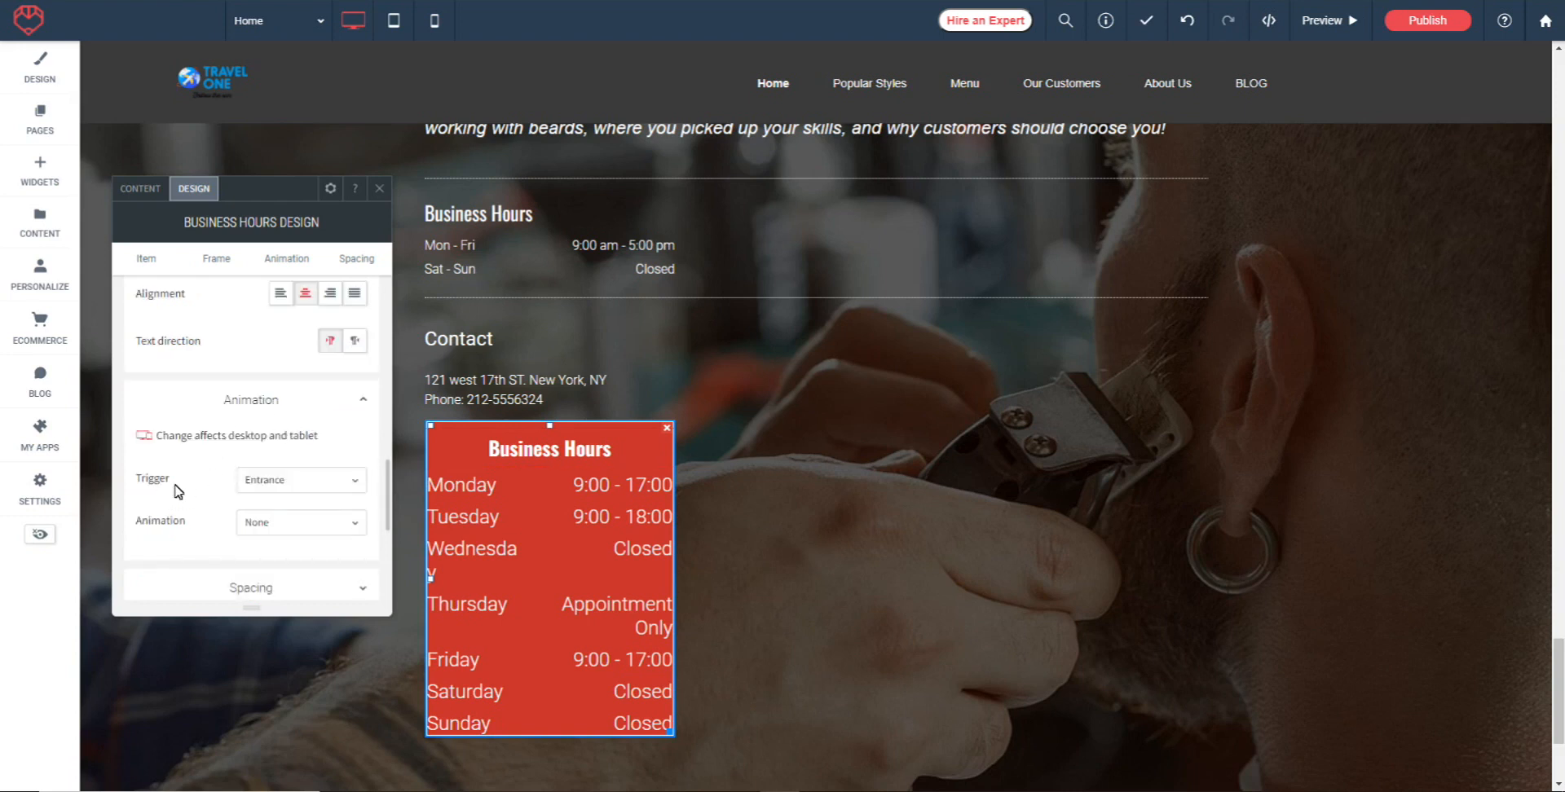
pyautogui.click(312, 481)
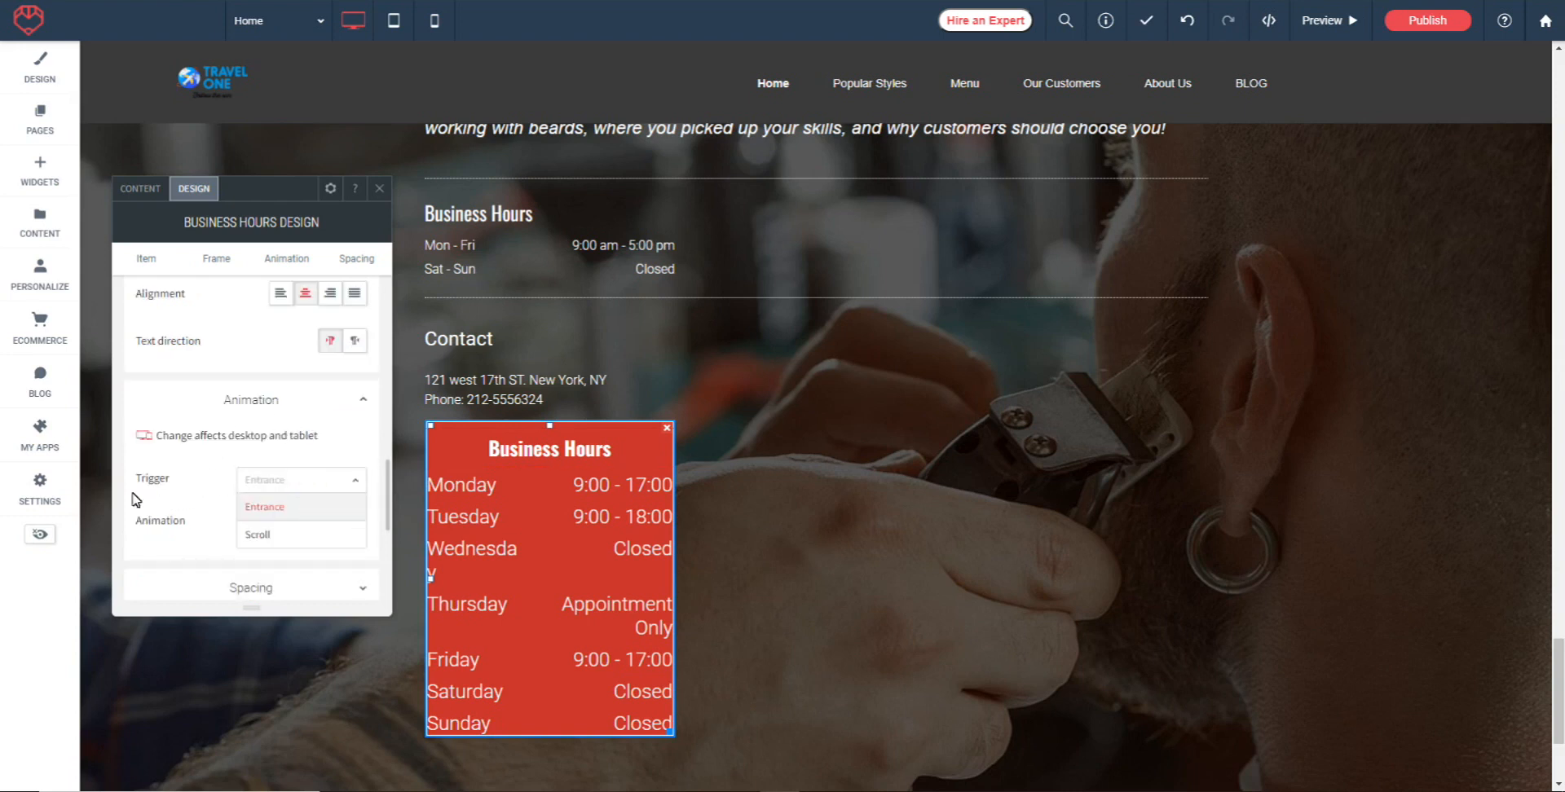
pyautogui.click(200, 479)
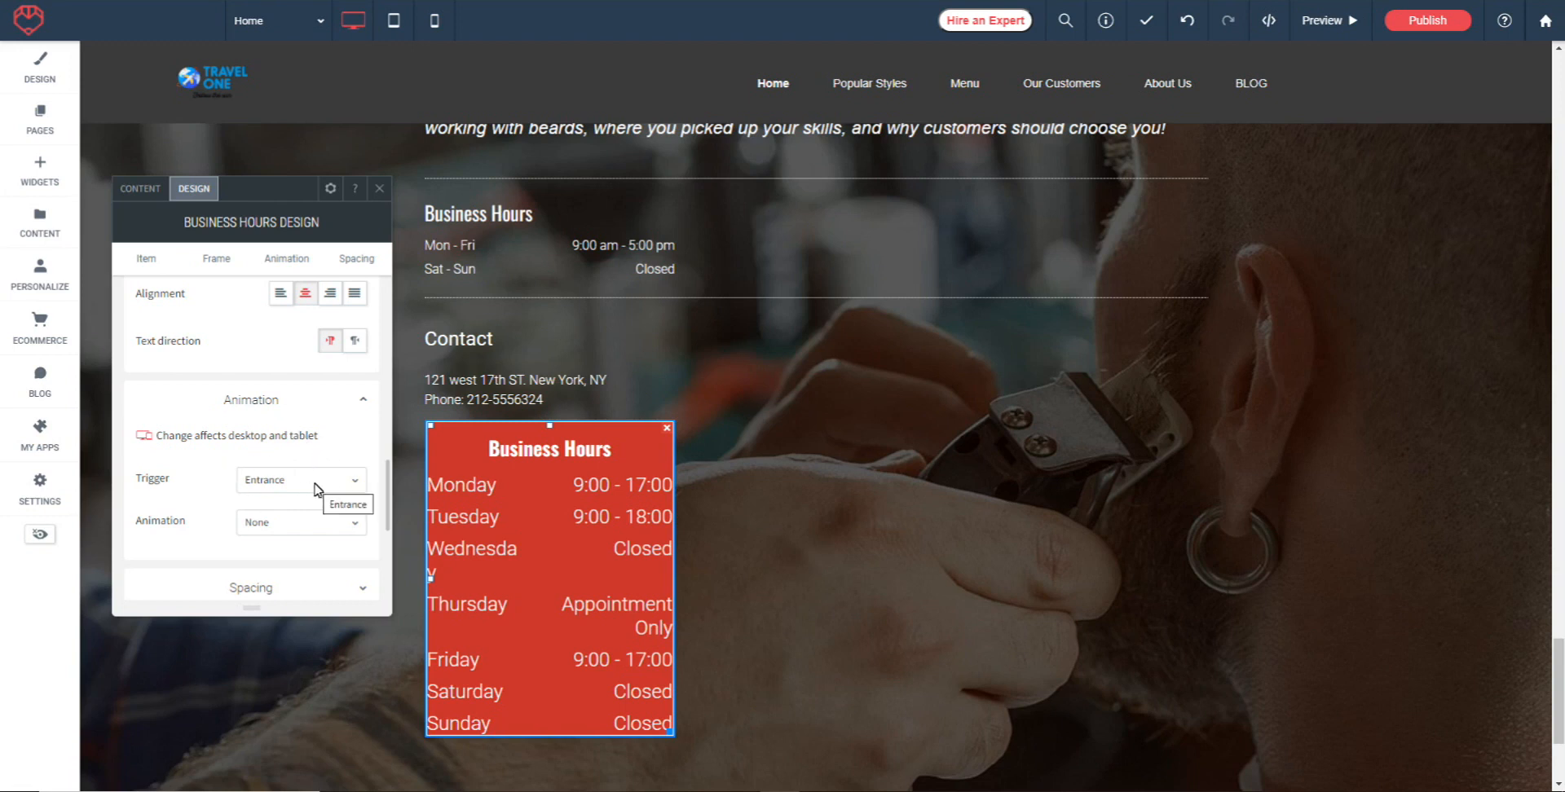
# - Apply the Slide in entrance animation to the business hours widget and preview the effect
pyautogui.scroll(-1, 310, 481)
pyautogui.click(287, 476)
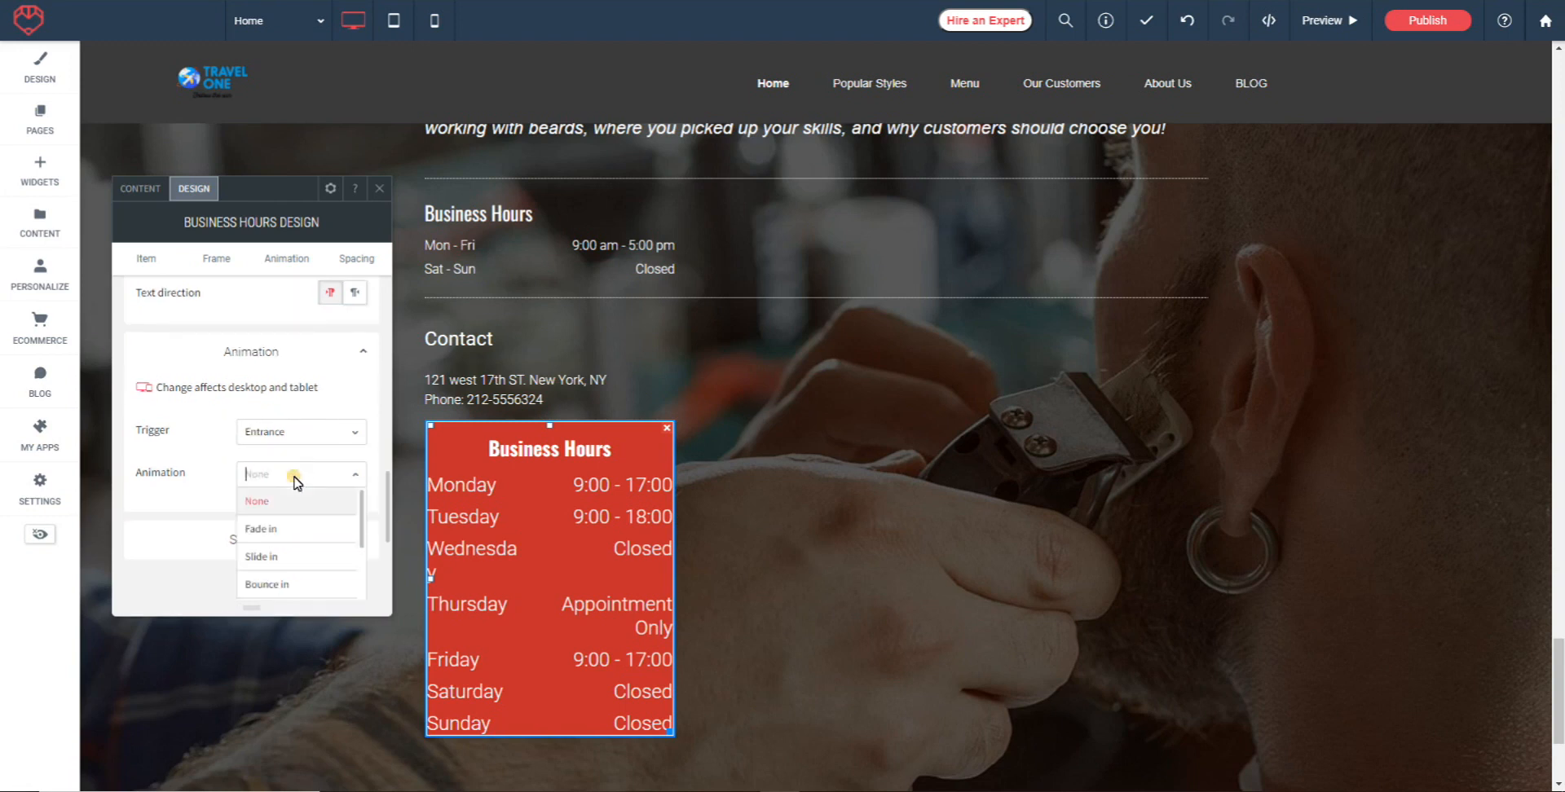
pyautogui.click(267, 557)
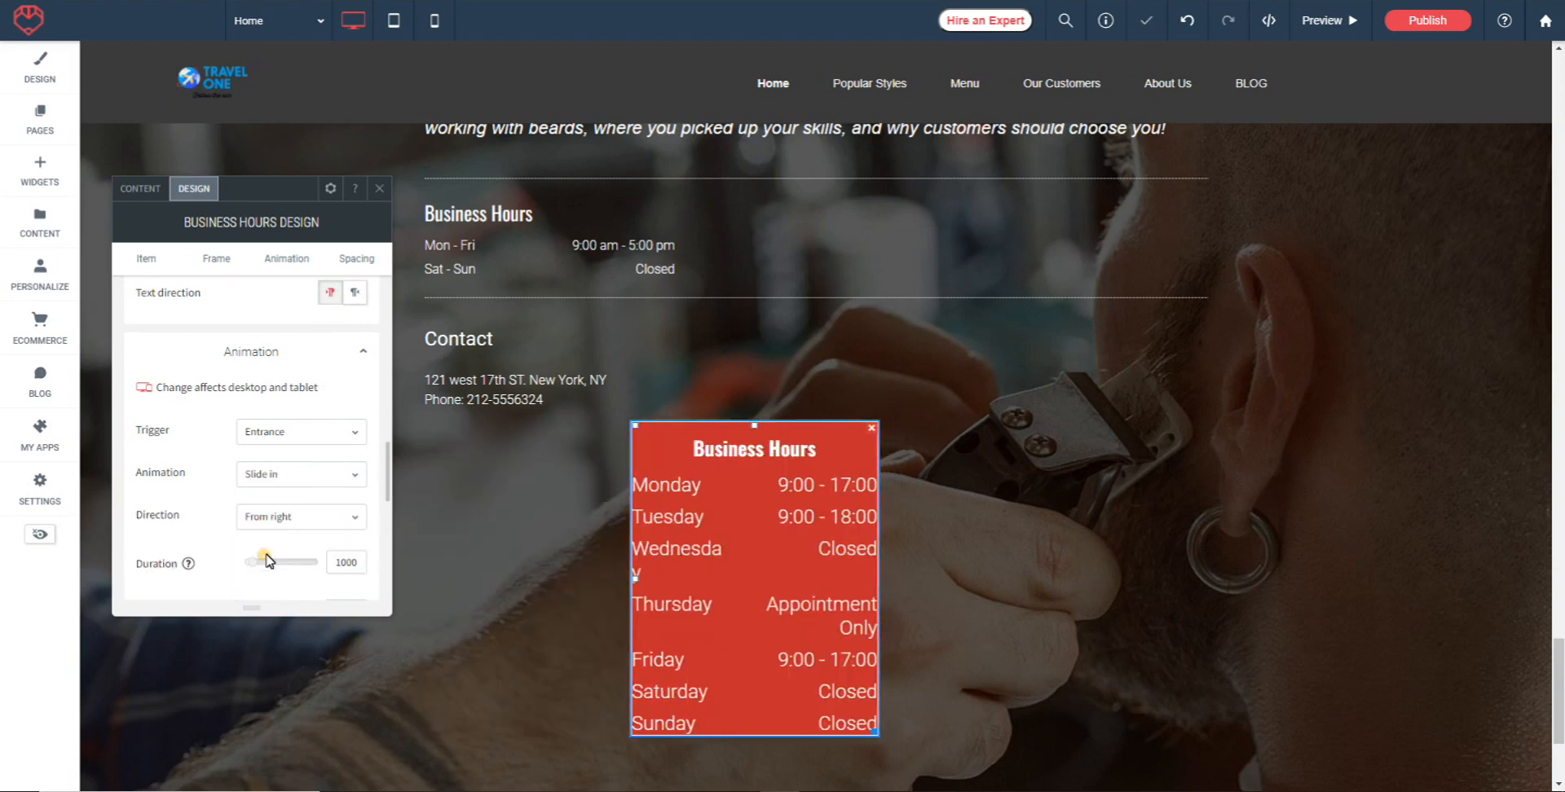
pyautogui.scroll(-2, 294, 489)
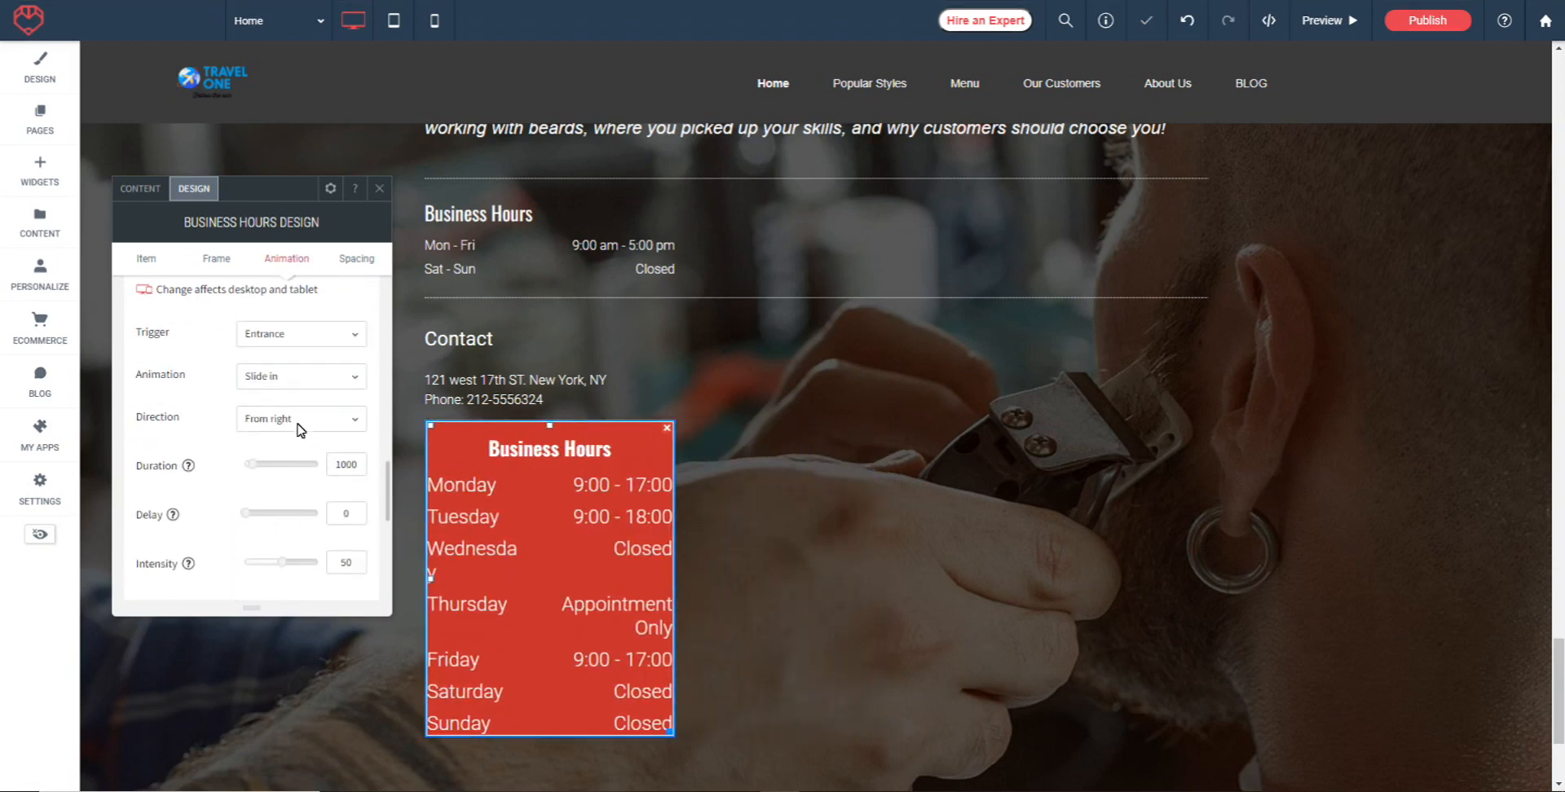
pyautogui.scroll(-1, 214, 460)
pyautogui.scroll(-1, 239, 497)
pyautogui.scroll(-1, 242, 499)
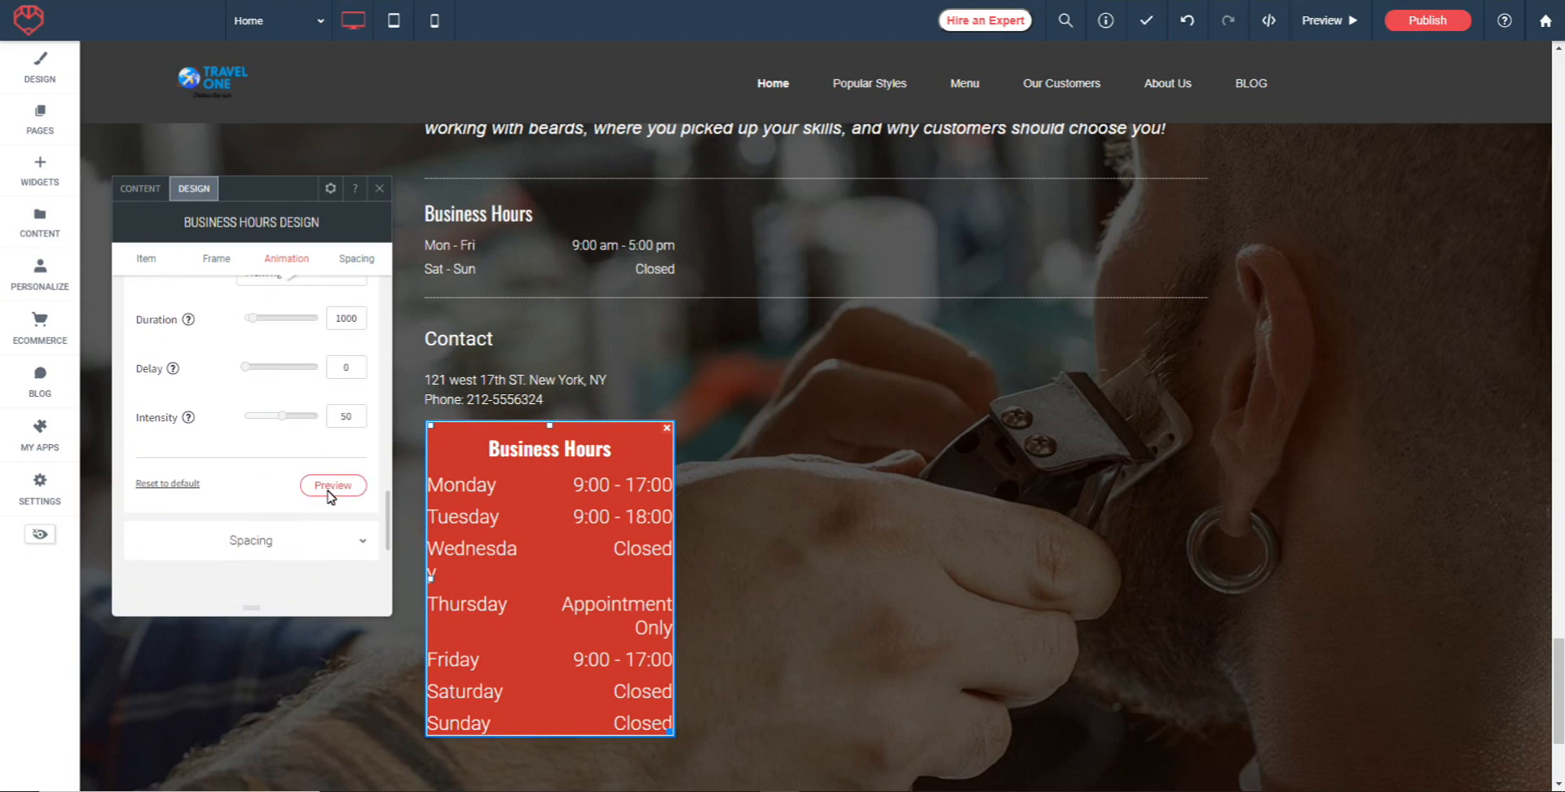
pyautogui.click(329, 488)
# - Set the business hours widget's inner padding to 20px on all four sides
pyautogui.click(261, 540)
pyautogui.scroll(-3, 245, 486)
pyautogui.click(251, 481)
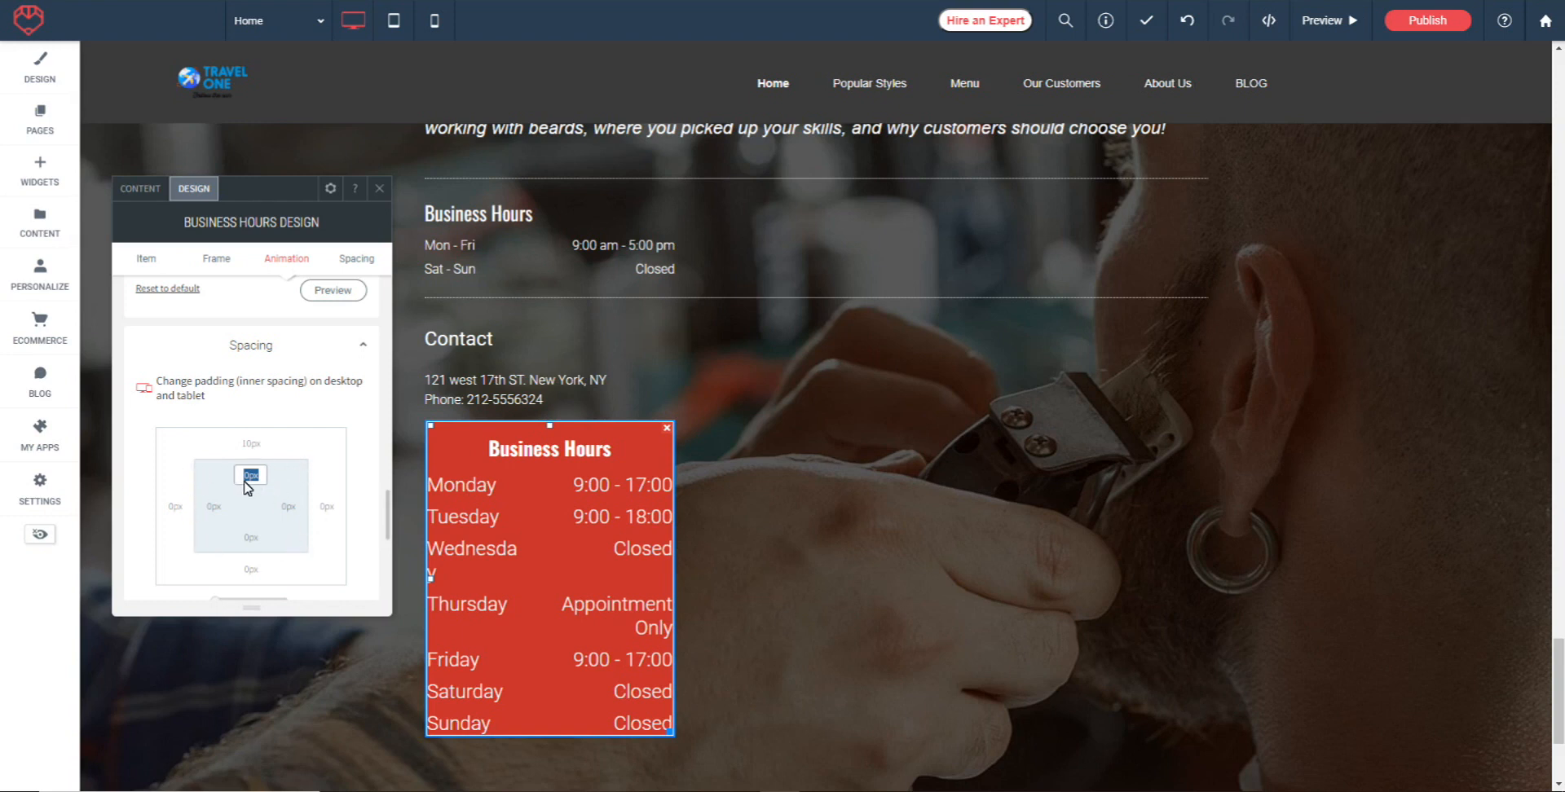
pyautogui.write('20')
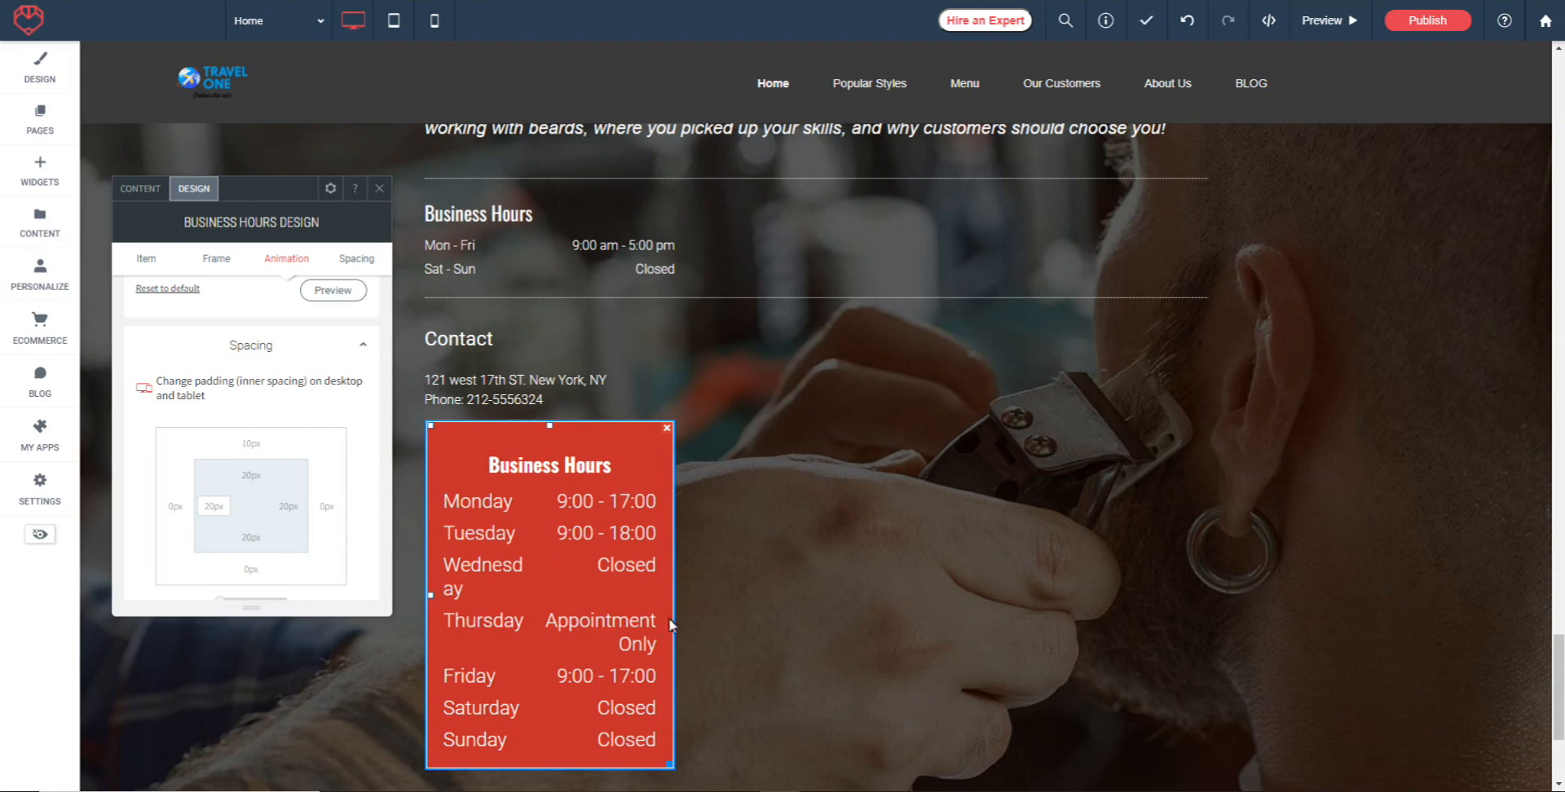
# - Widen the red business hours widget so every day fits on one line, and align it to the center
pyautogui.moveTo(671, 765); pyautogui.dragTo(930, 706)
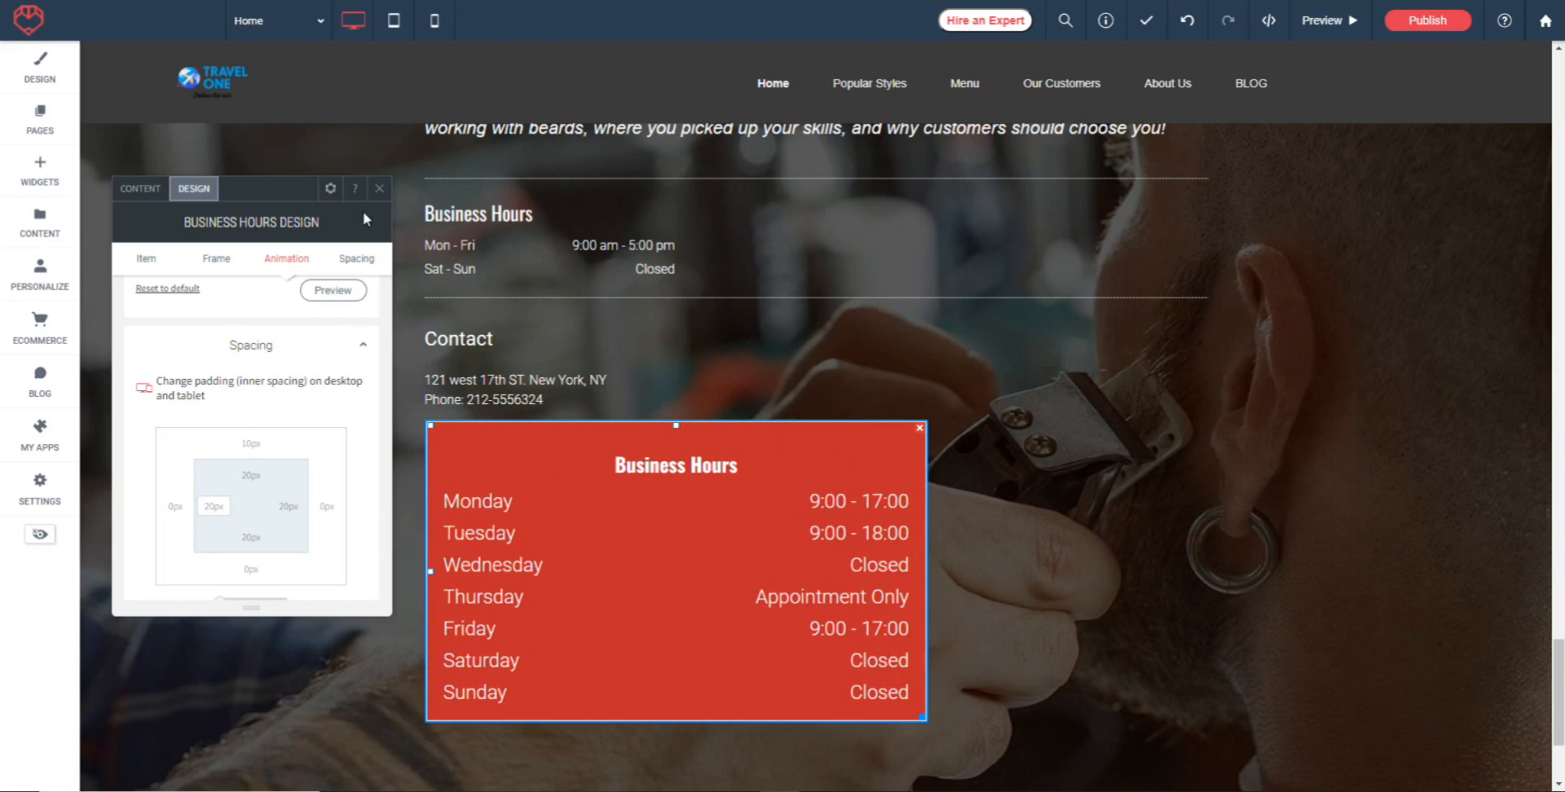
pyautogui.click(330, 187)
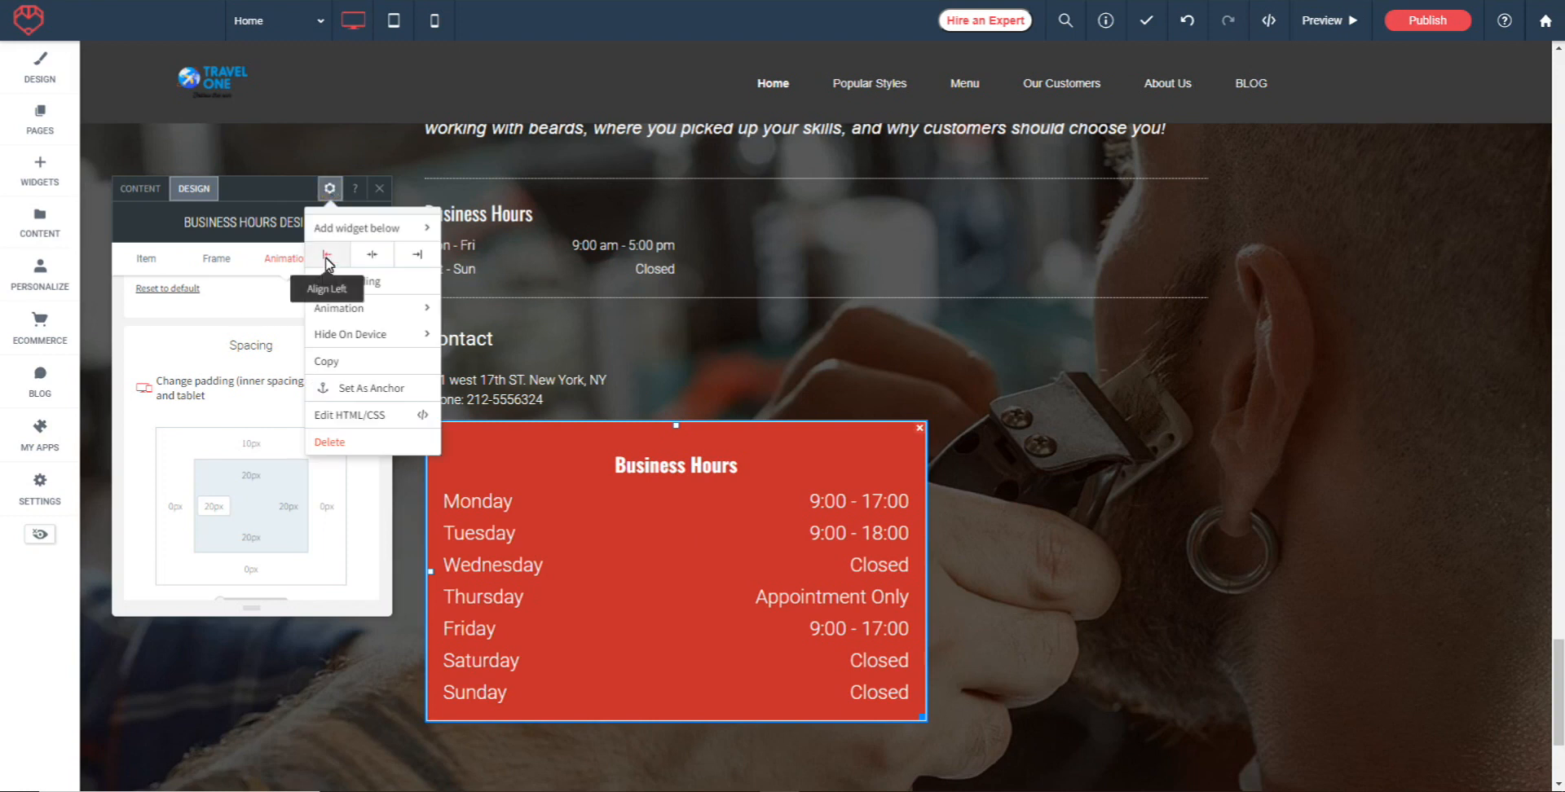
pyautogui.click(372, 254)
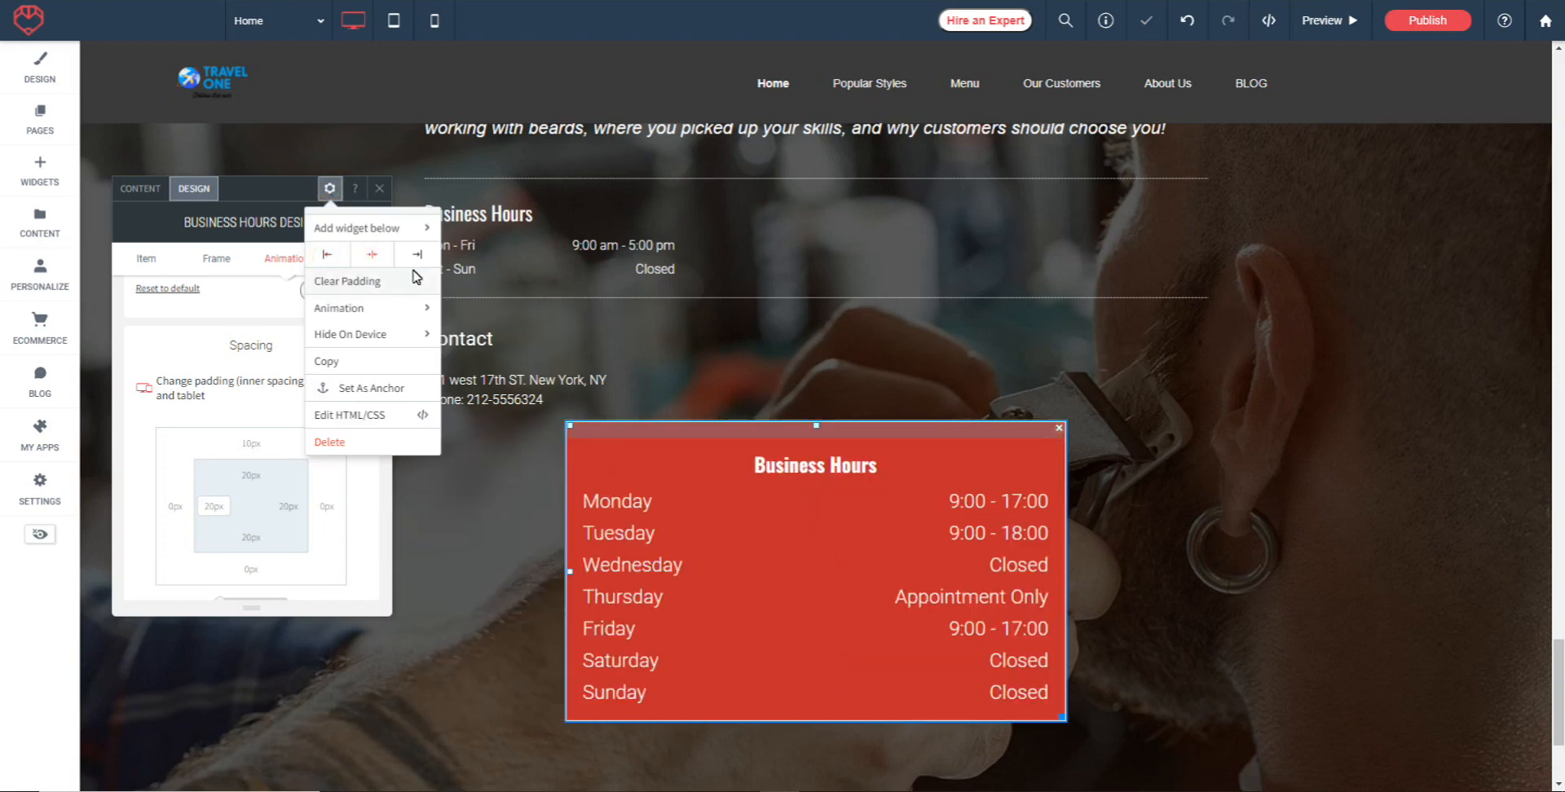
pyautogui.click(417, 257)
pyautogui.click(373, 252)
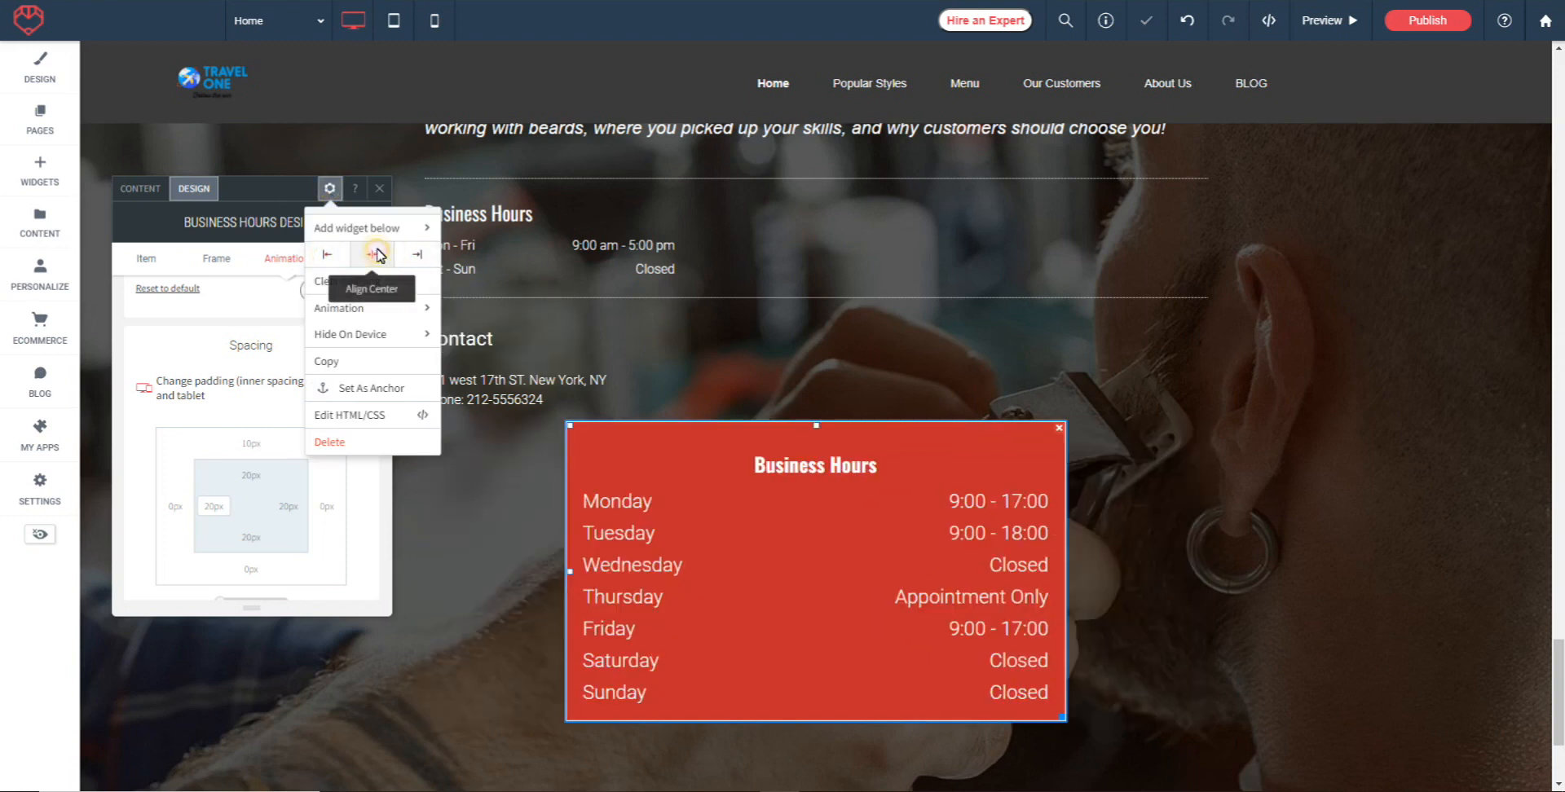
pyautogui.click(380, 189)
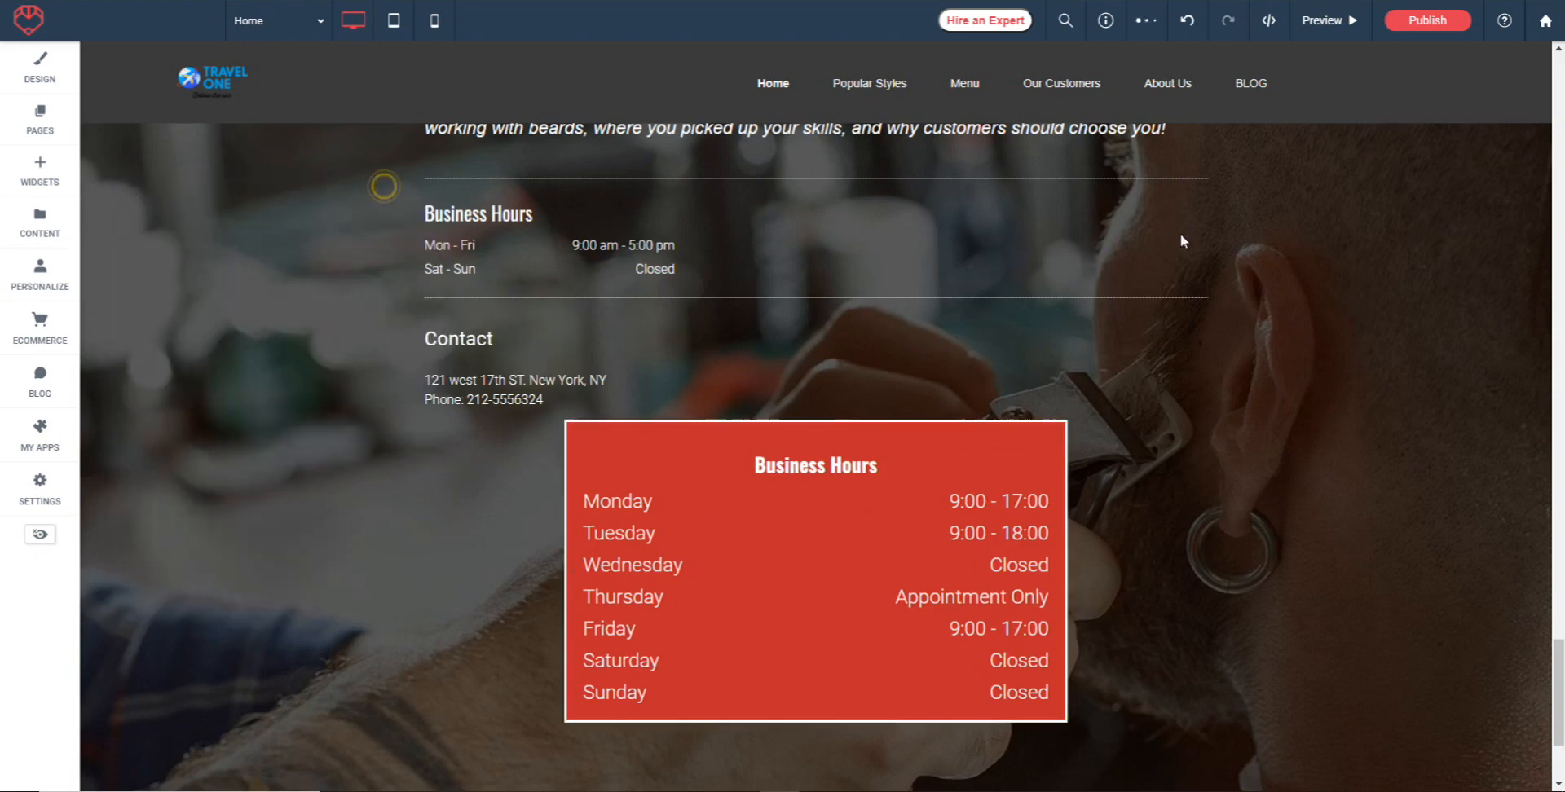
# - Preview the Home page, check both business hours widgets in desktop view, and return to the editor
pyautogui.click(1328, 18)
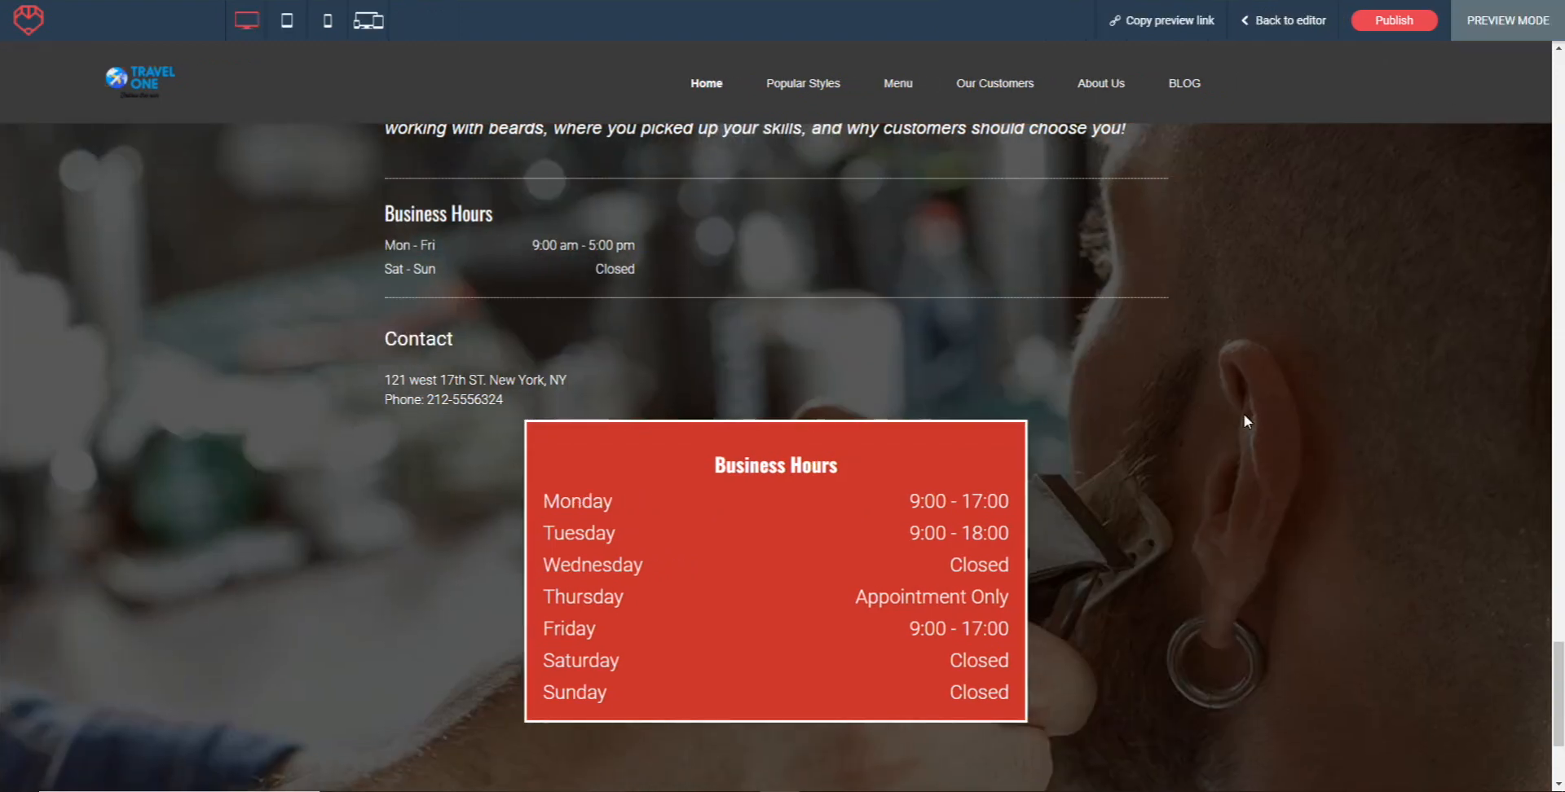
pyautogui.scroll(-3, 1215, 382)
pyautogui.scroll(4, 1215, 388)
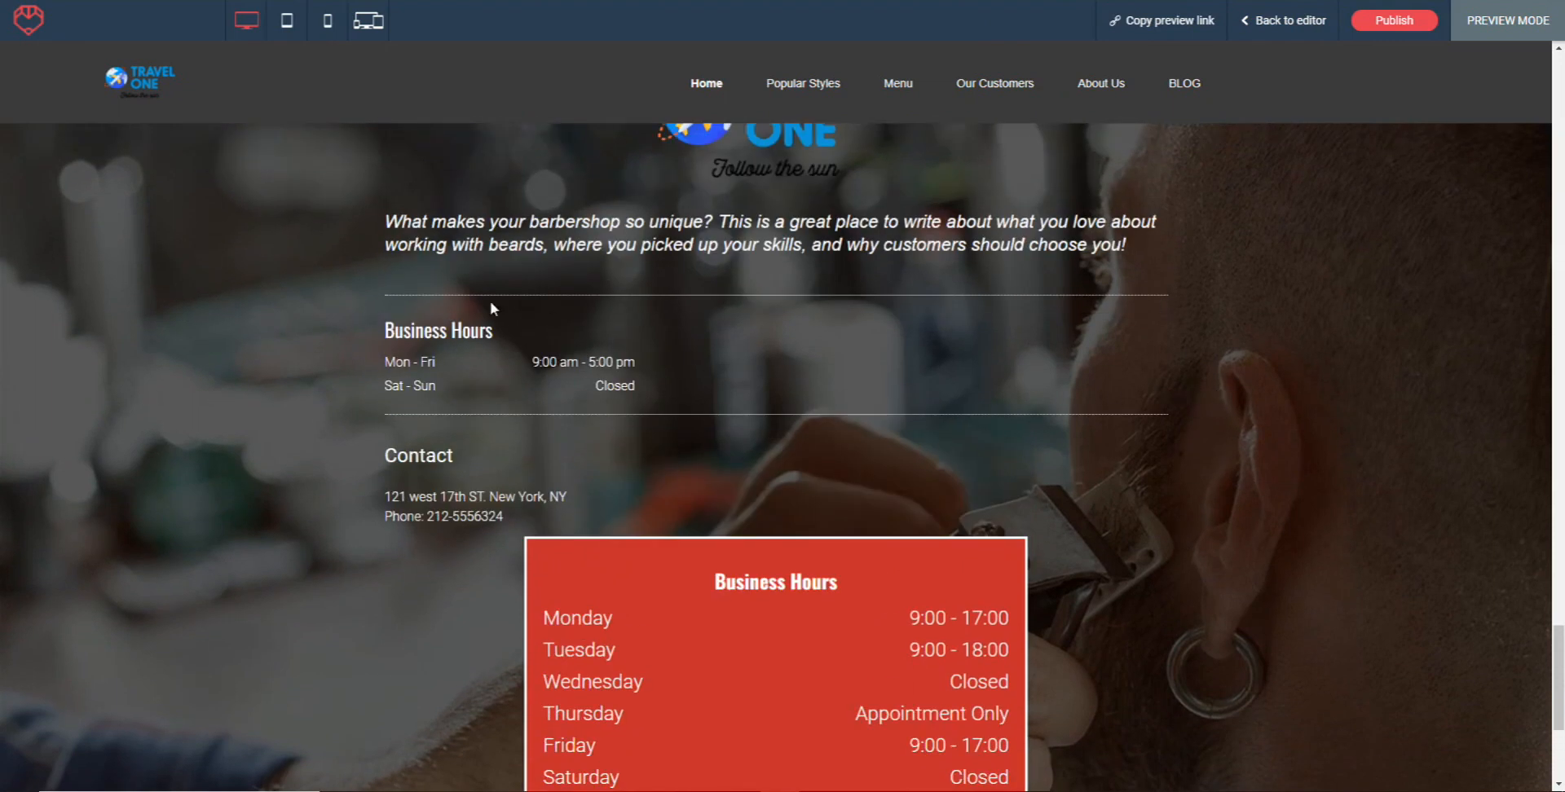
pyautogui.scroll(-1, 1278, 383)
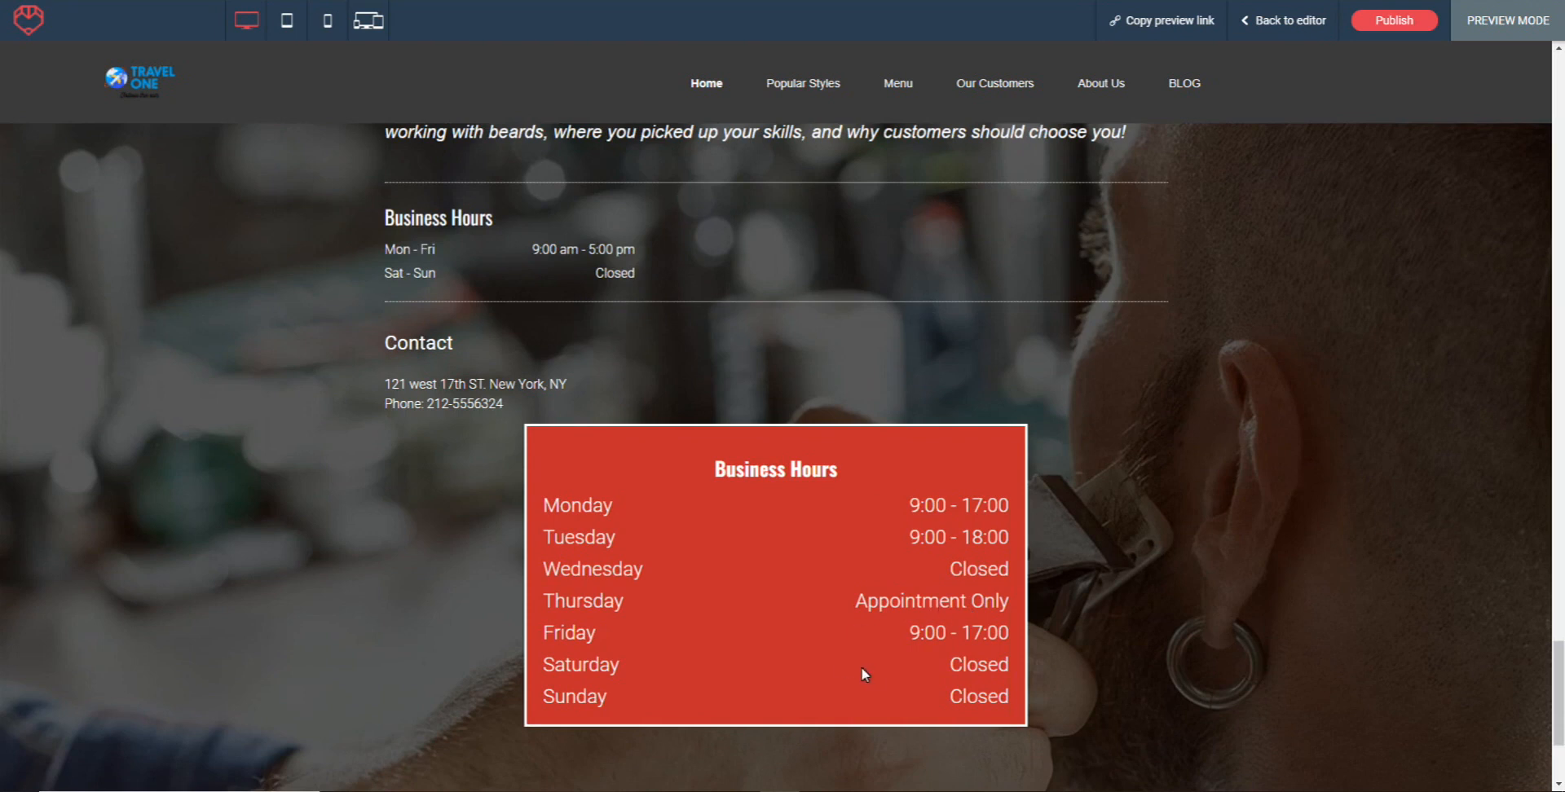
pyautogui.click(1269, 22)
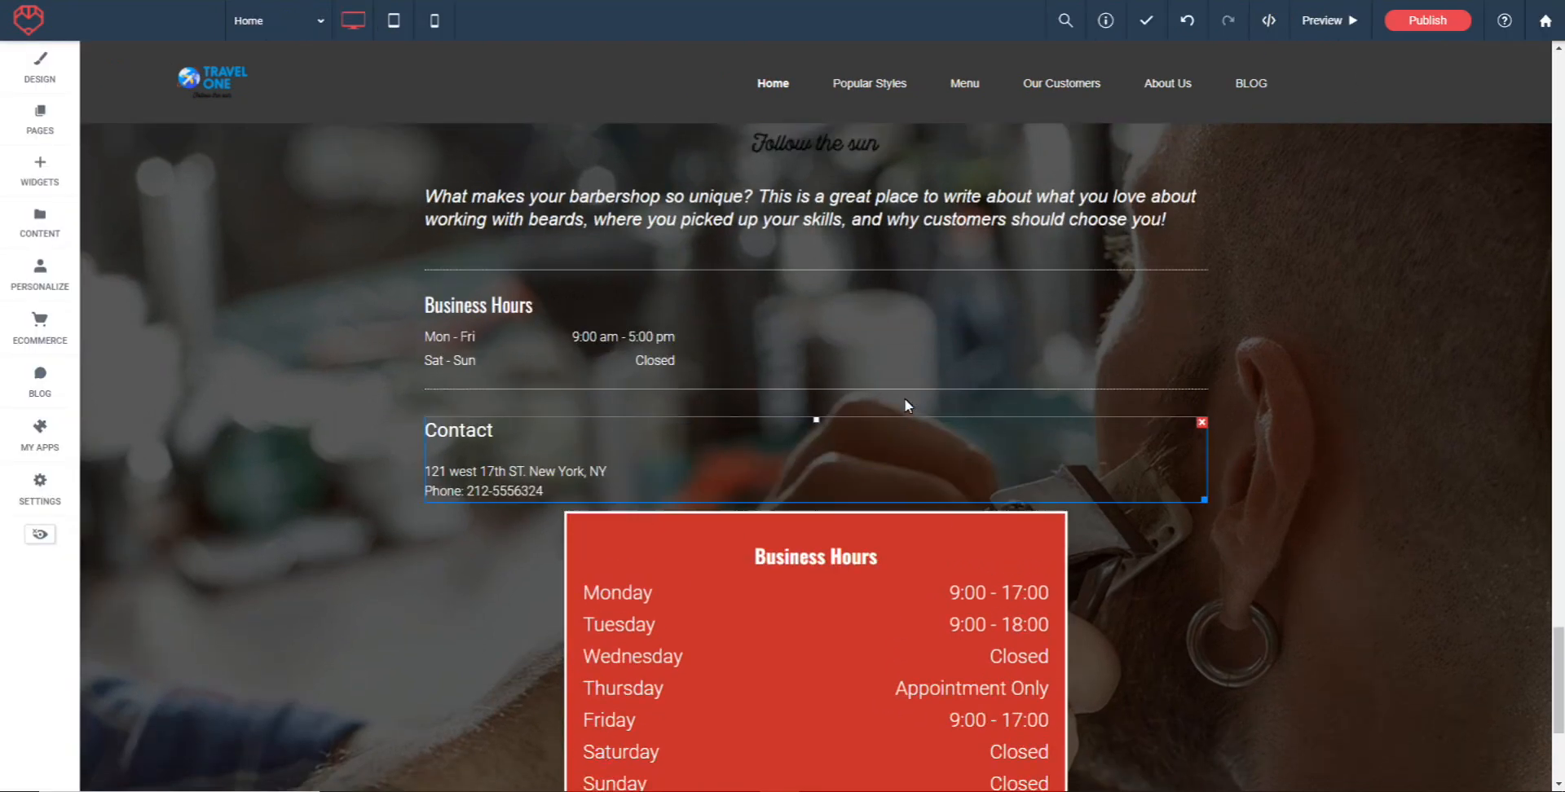
# - Review the content and design settings of the existing business hours widget above the Contact section, and close them
pyautogui.rightClick(511, 344)
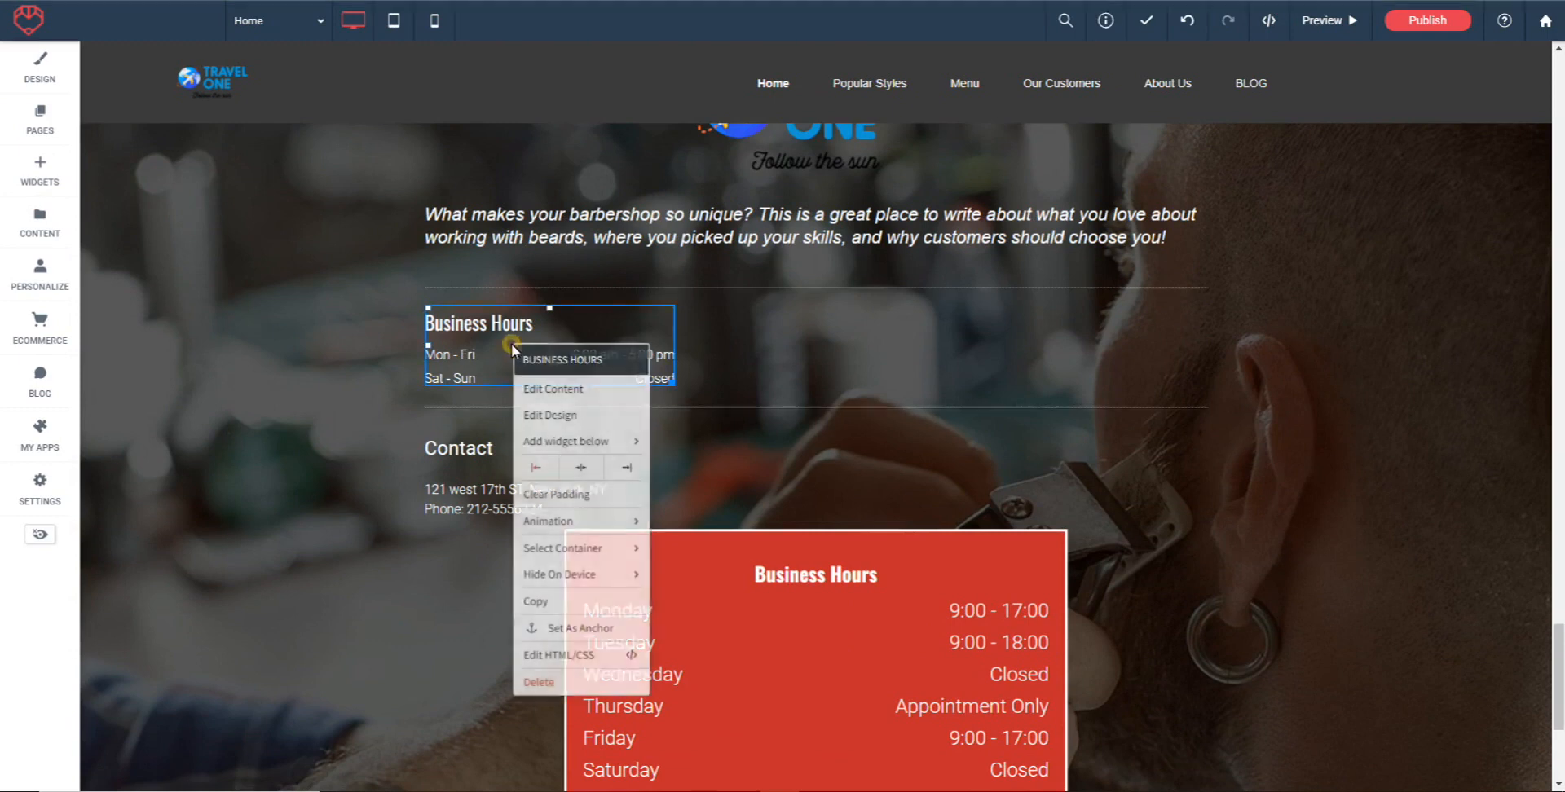
pyautogui.click(549, 393)
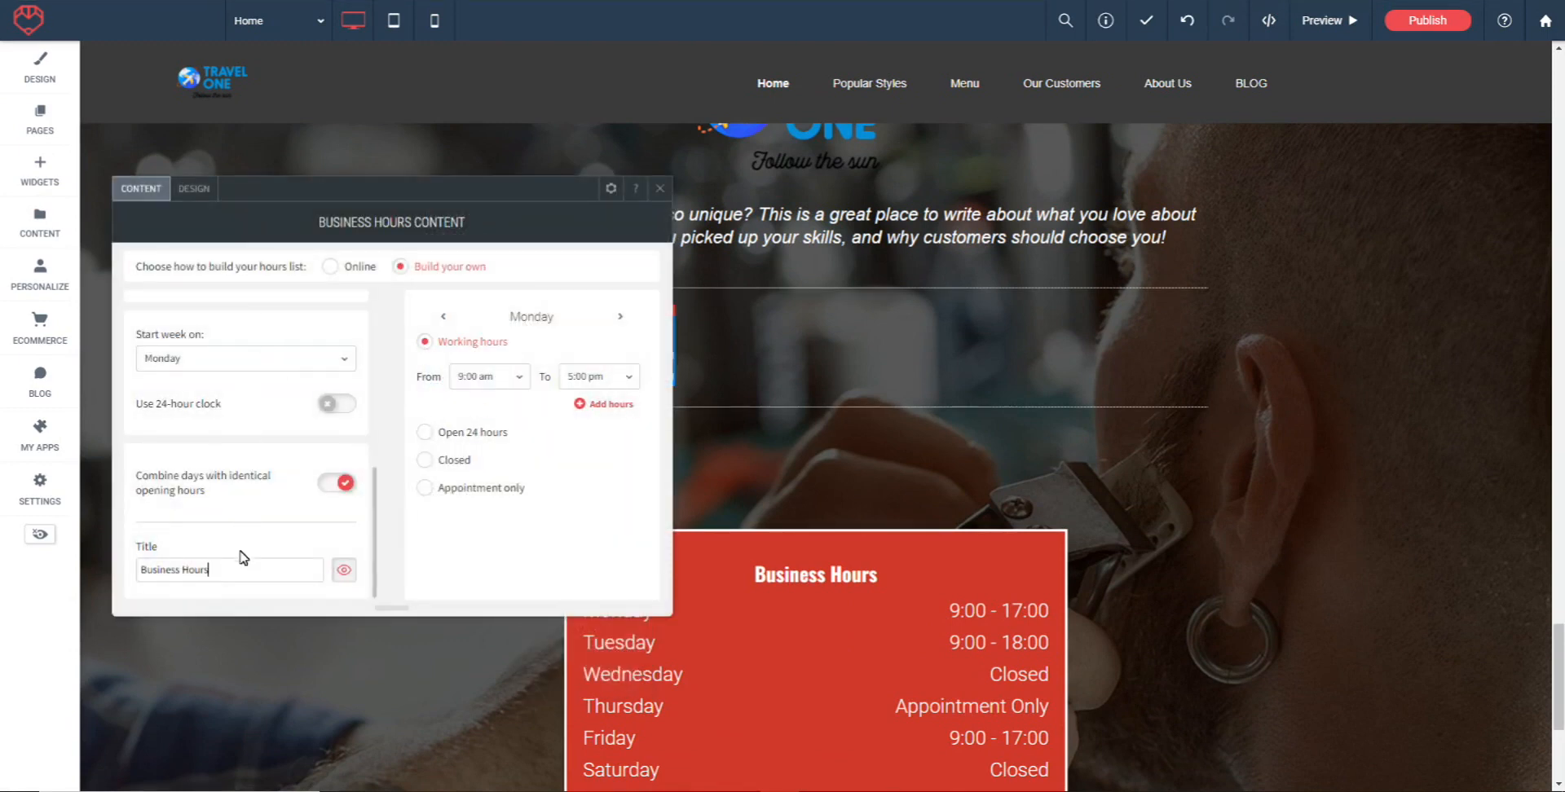
pyautogui.click(242, 579)
pyautogui.click(196, 188)
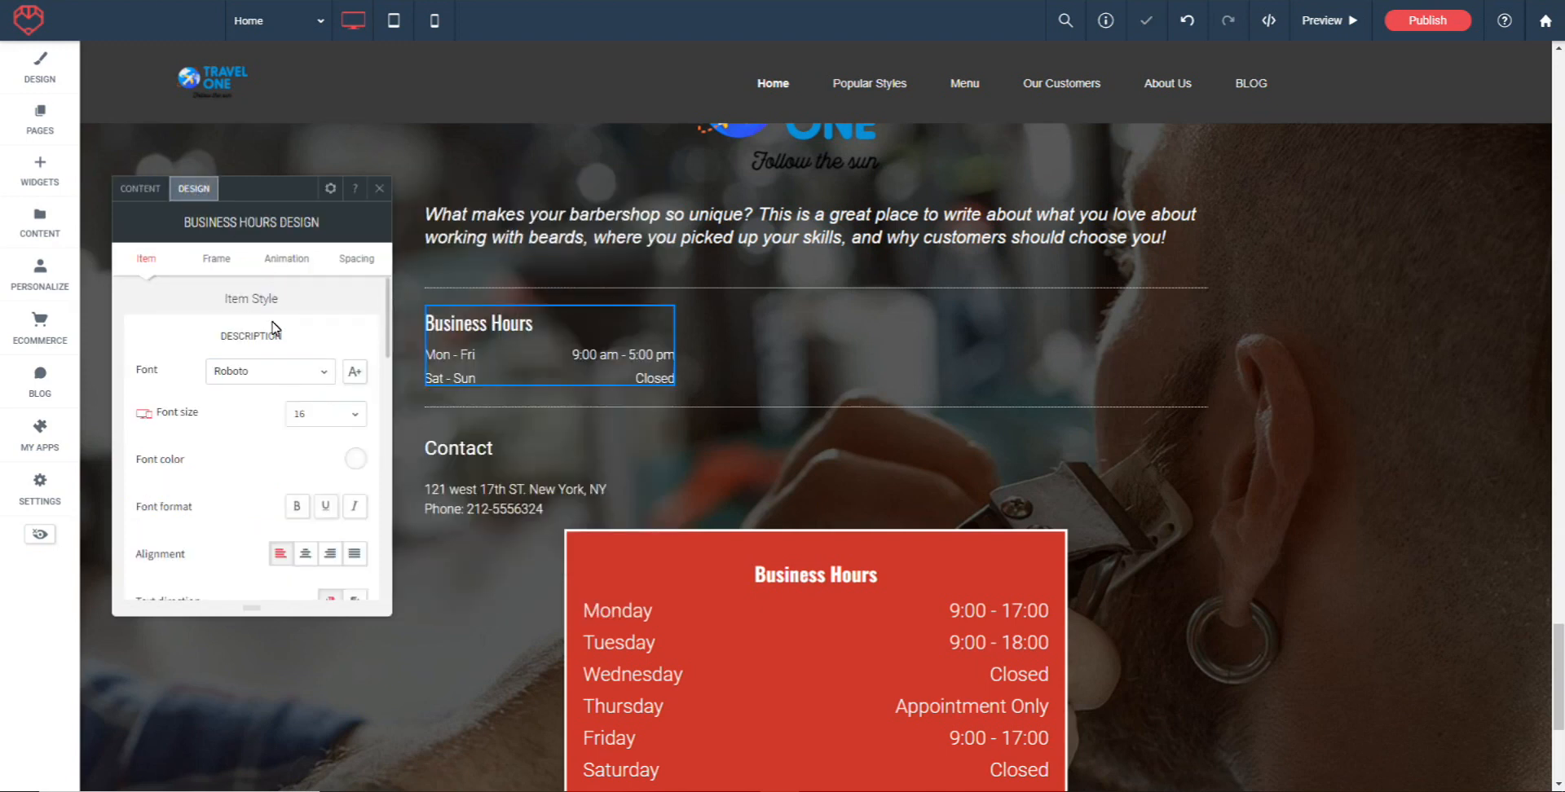
pyautogui.scroll(-10, 220, 351)
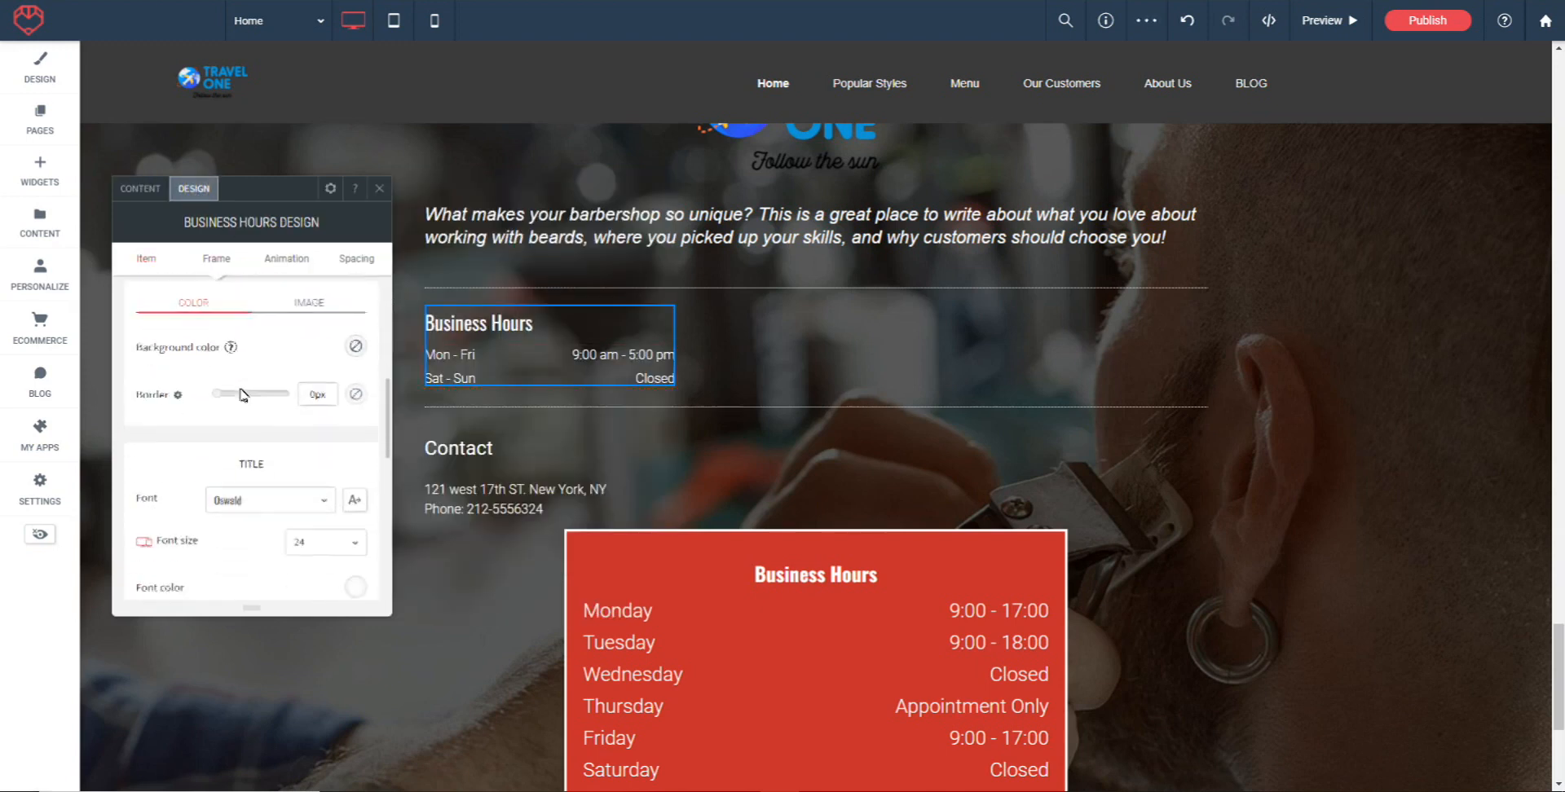
pyautogui.click(379, 188)
pyautogui.scroll(-3, 1496, 416)
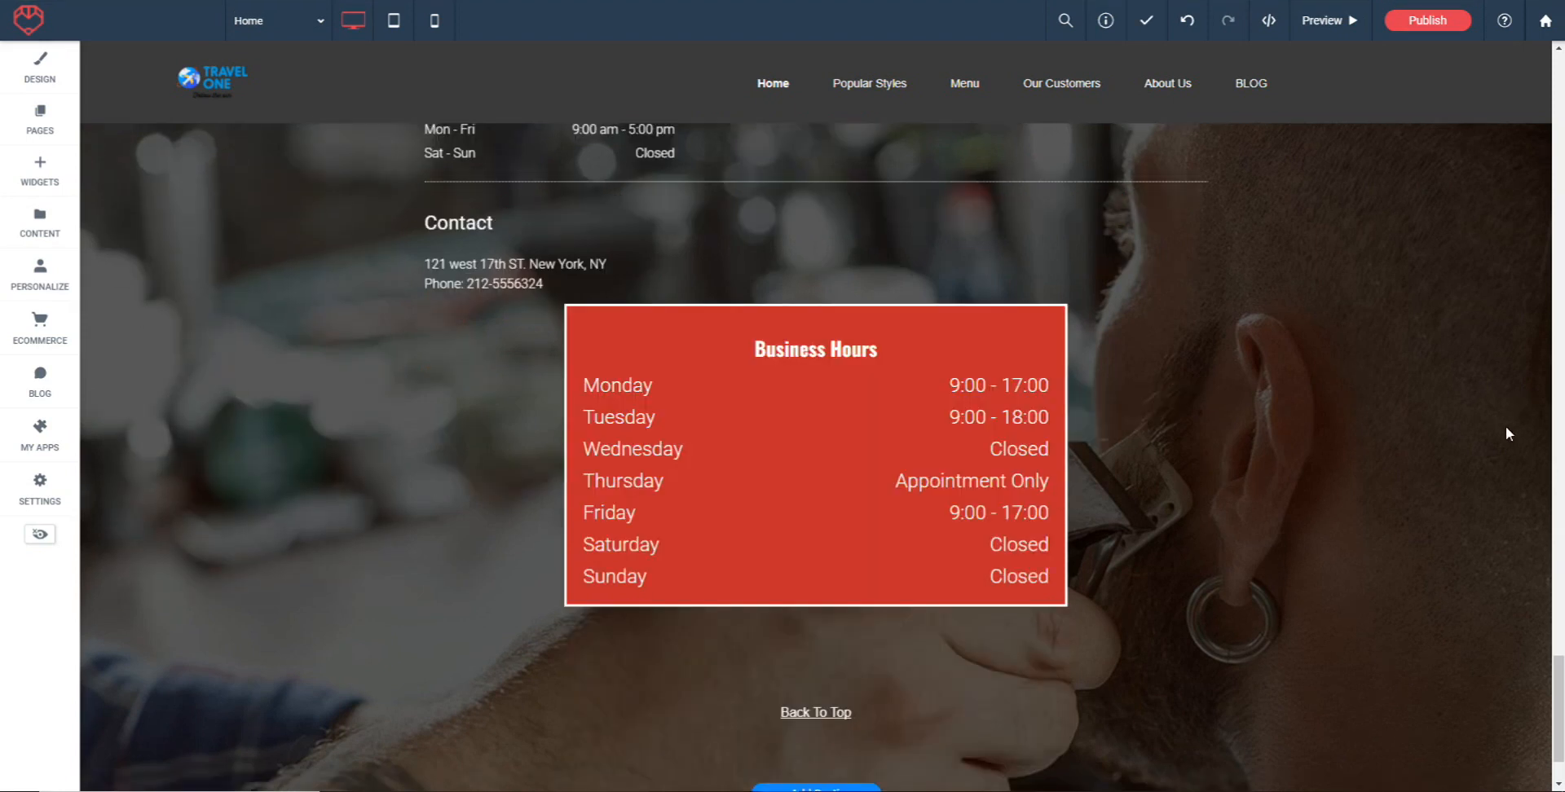